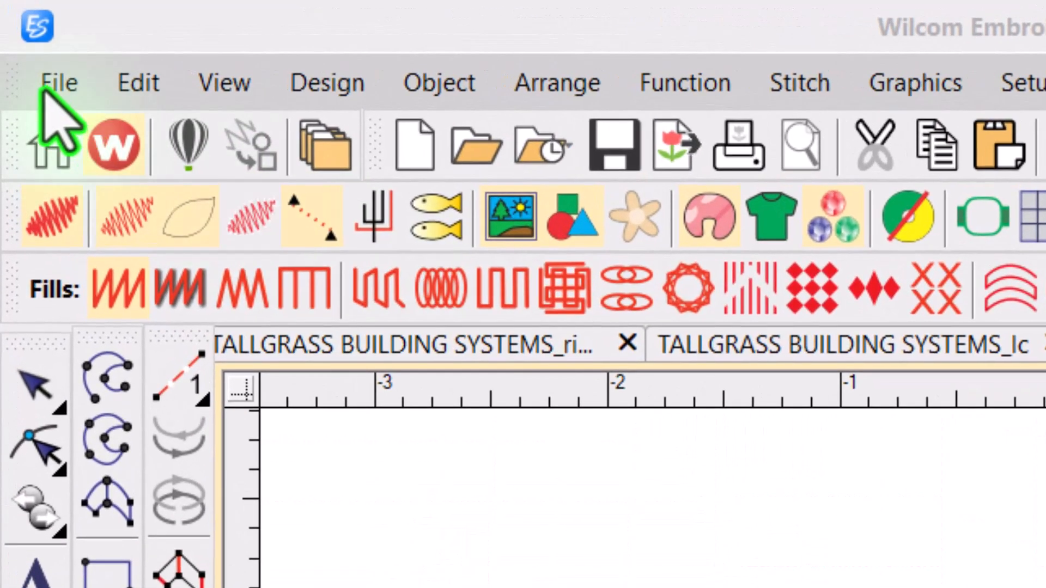
# Open the machine file OPENING UP MACHINE FILES_10262024 (DST) from the MACHINE STITCH DATA FILES folder
pyautogui.click(16, 28)
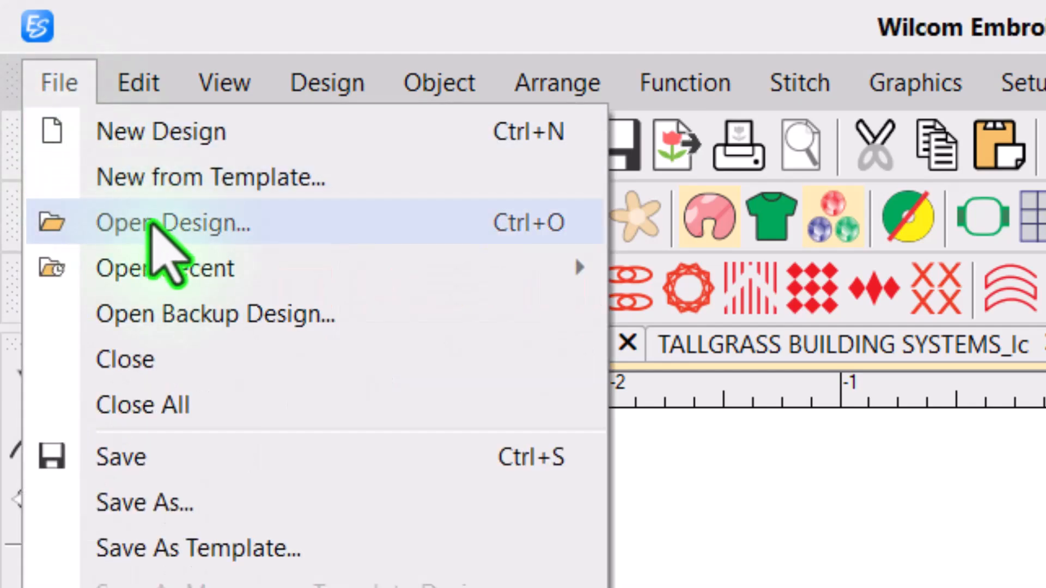
pyautogui.click(154, 222)
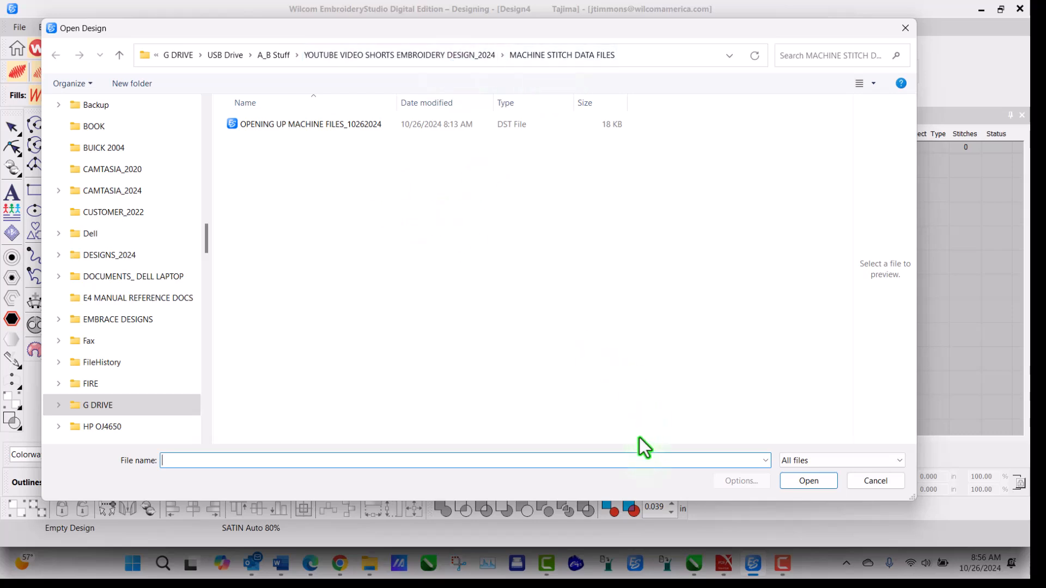
pyautogui.press('F9')
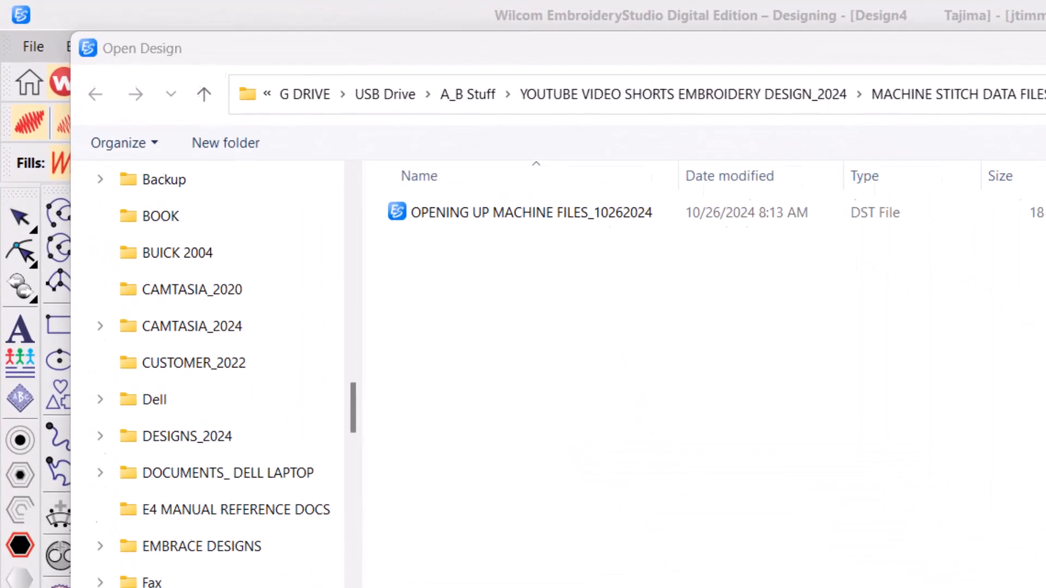
pyautogui.click(755, 265)
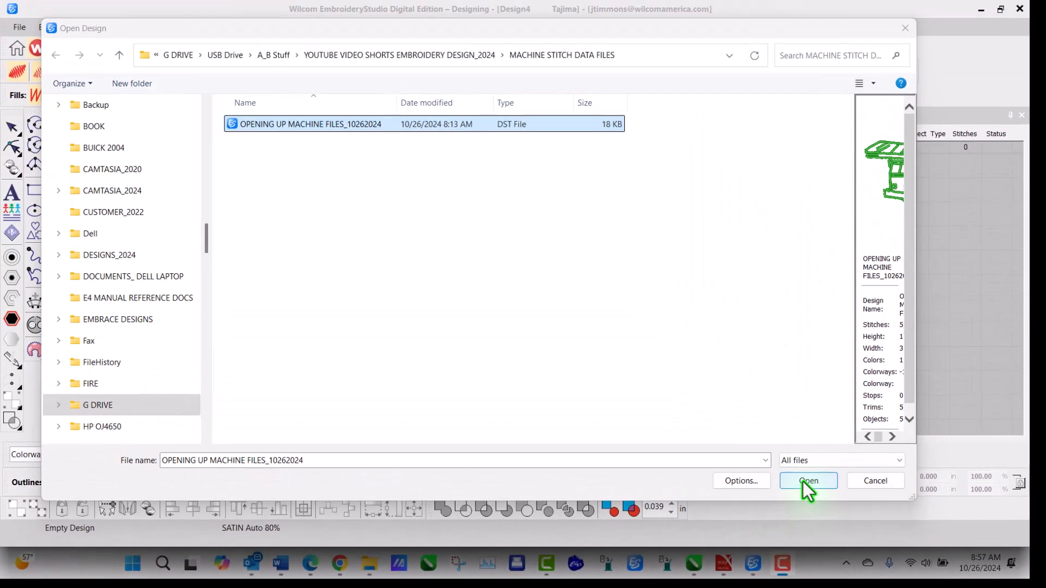
pyautogui.click(554, 372)
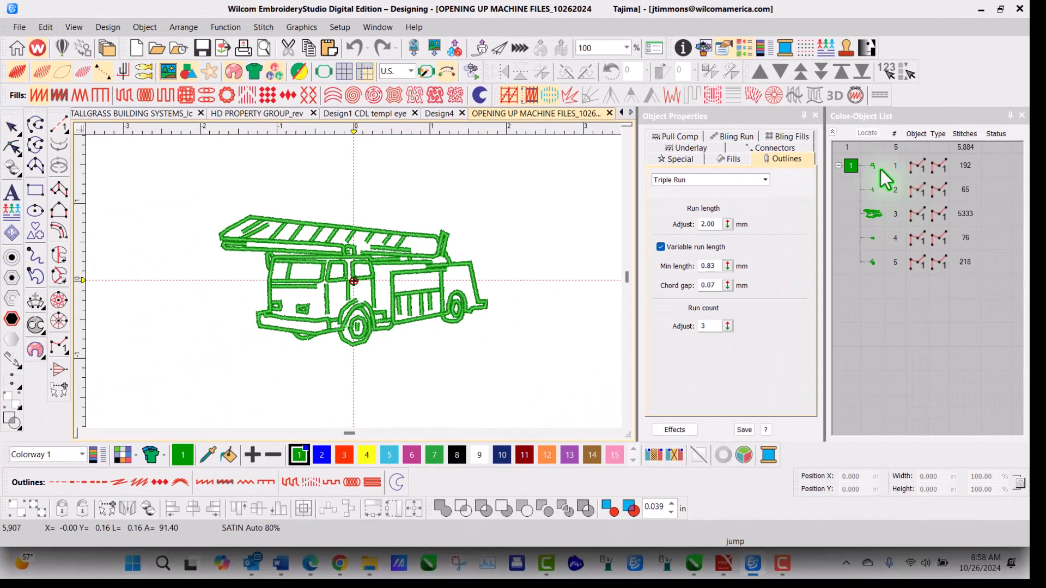
# Select object 3 of the fire truck design and display its stitch points around the front wheel with Reshape
pyautogui.click(873, 217)
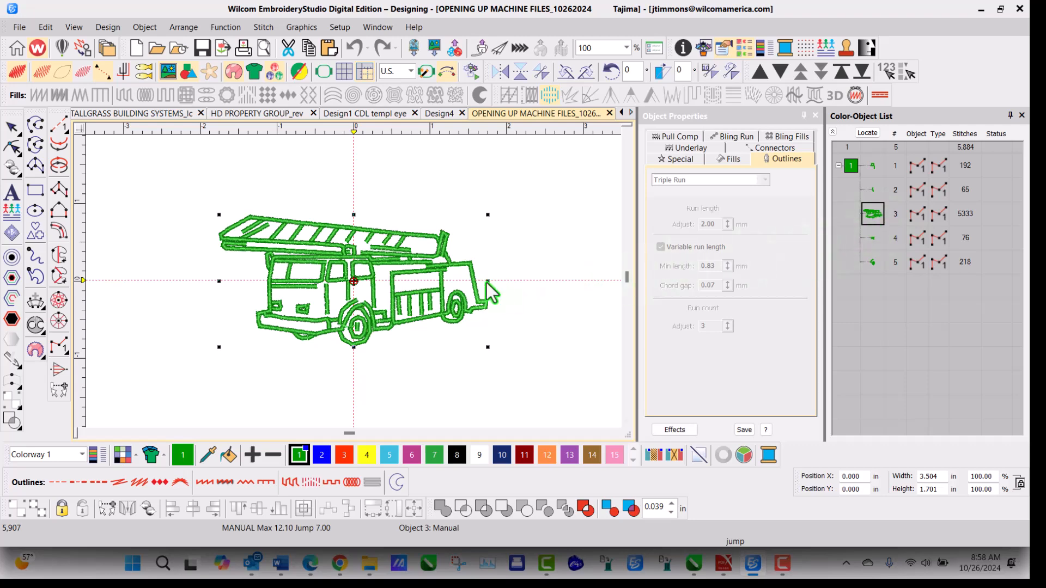
pyautogui.scroll(2, 369, 272)
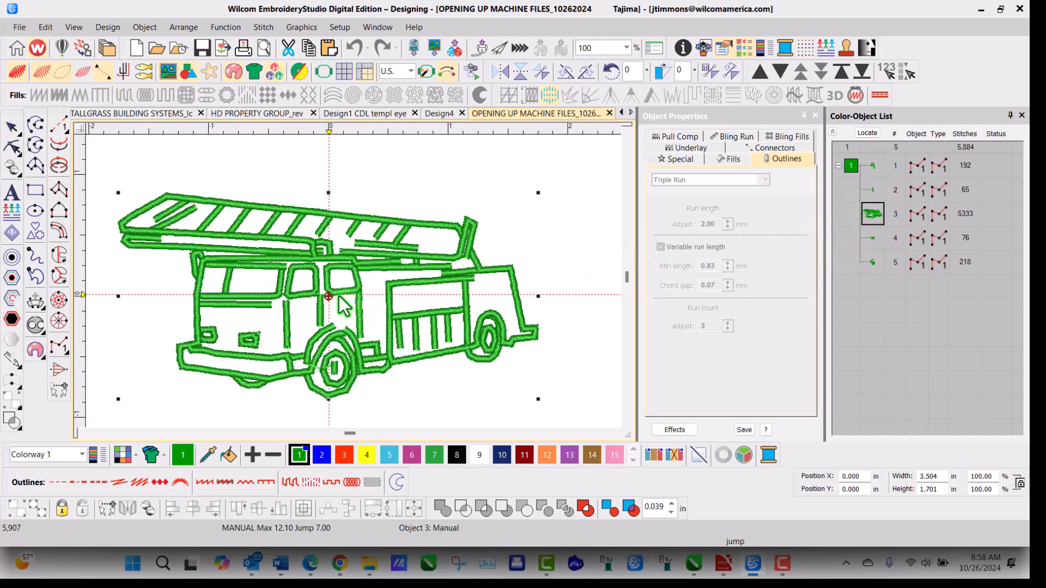
pyautogui.scroll(1, 357, 291)
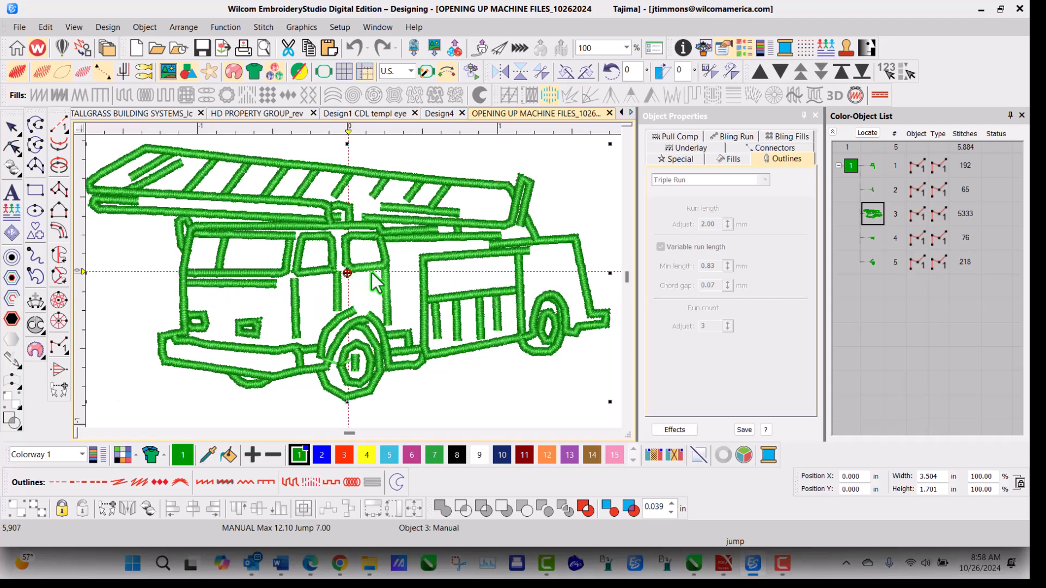
pyautogui.scroll(2, 354, 375)
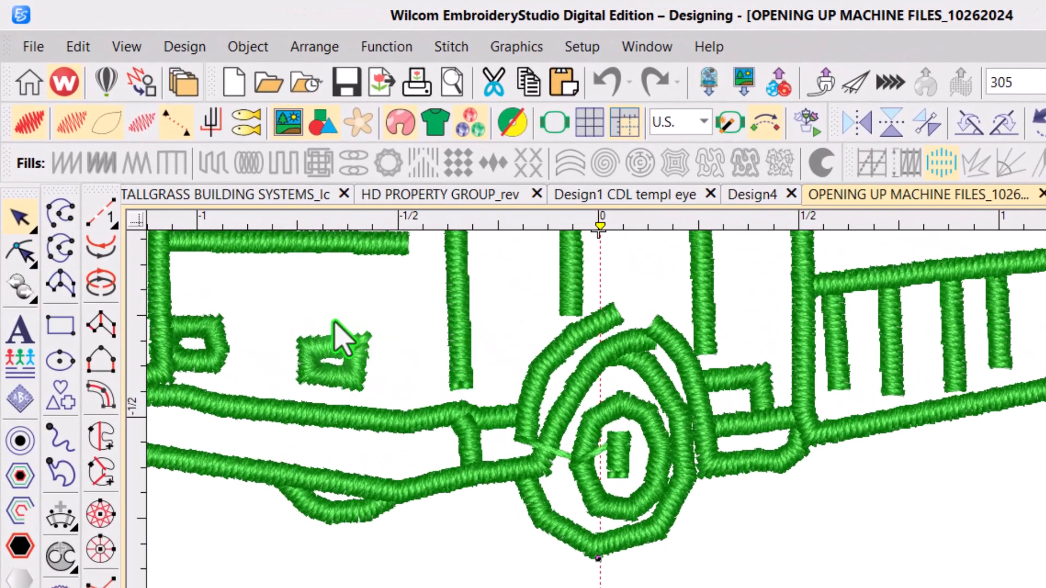
pyautogui.click(20, 252)
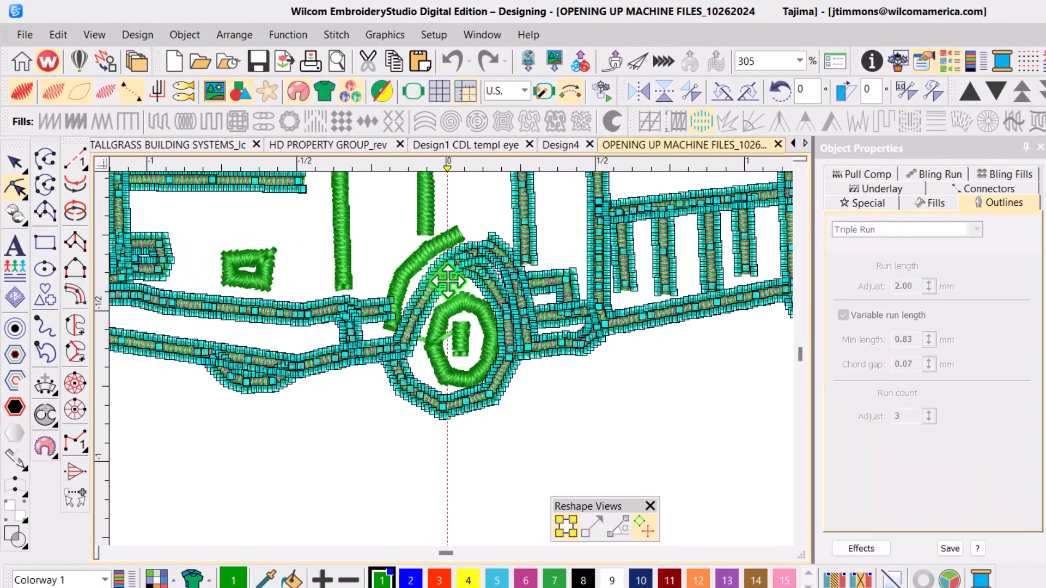
pyautogui.moveTo(481, 277); pyautogui.dragTo(488, 384)
pyautogui.scroll(2, 488, 384)
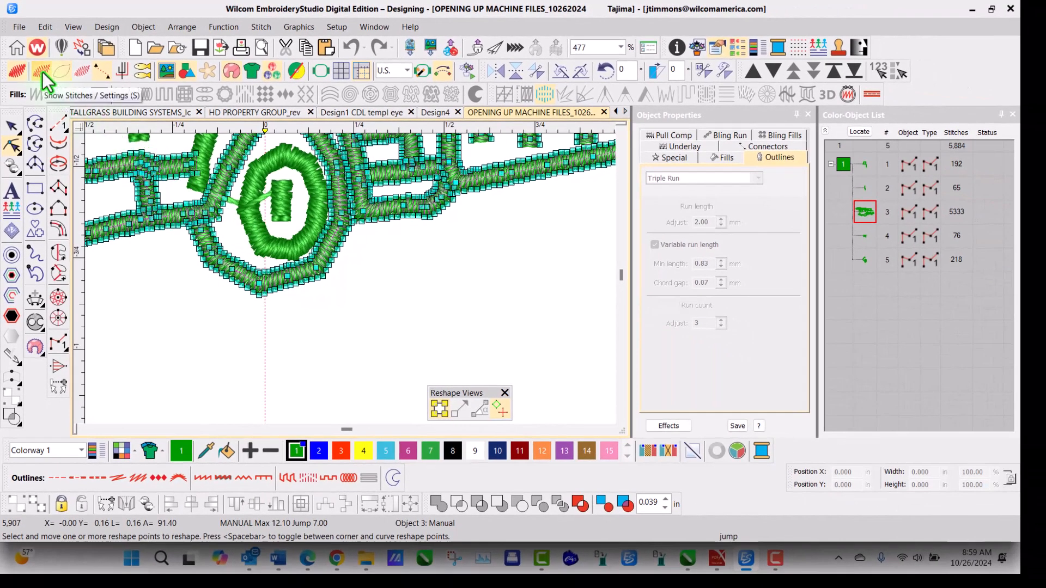
# Hide the stitches and pull two neighbouring stitch points on the front wheel's lower edge downward, out of the outline
pyautogui.click(41, 71)
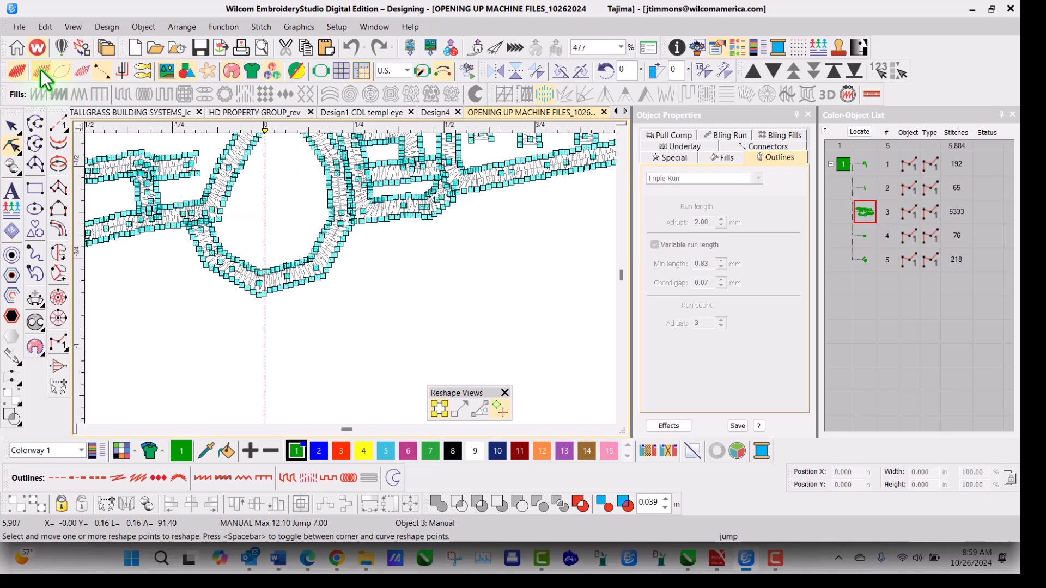
pyautogui.click(302, 283)
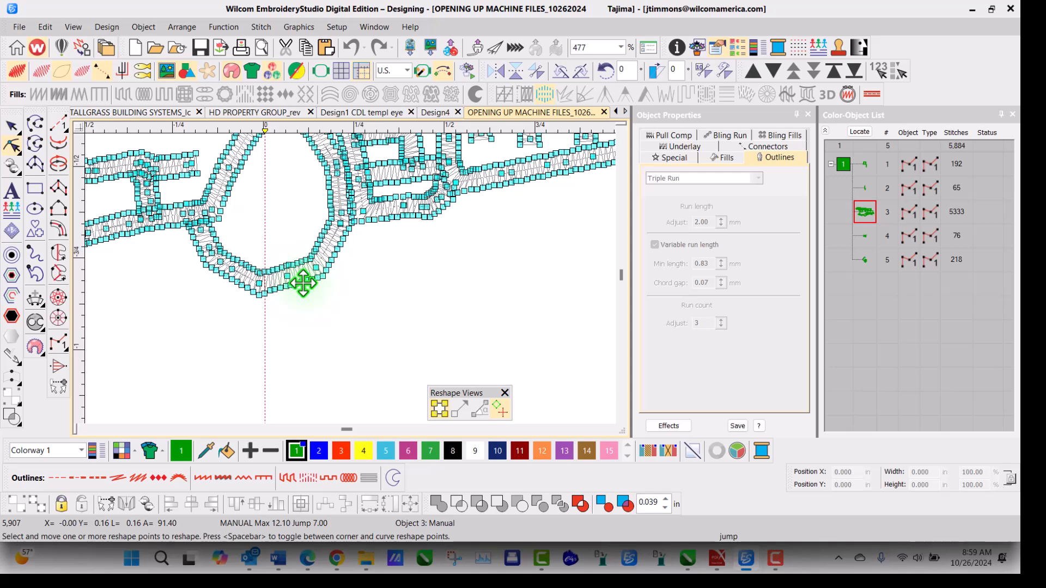
pyautogui.moveTo(303, 283); pyautogui.dragTo(295, 321)
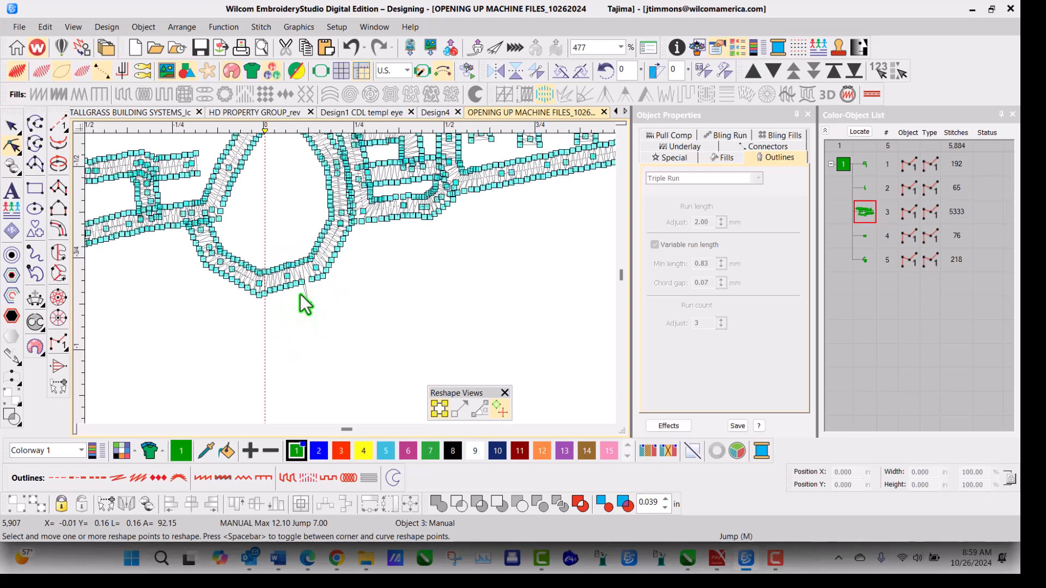
pyautogui.moveTo(311, 281); pyautogui.dragTo(320, 304)
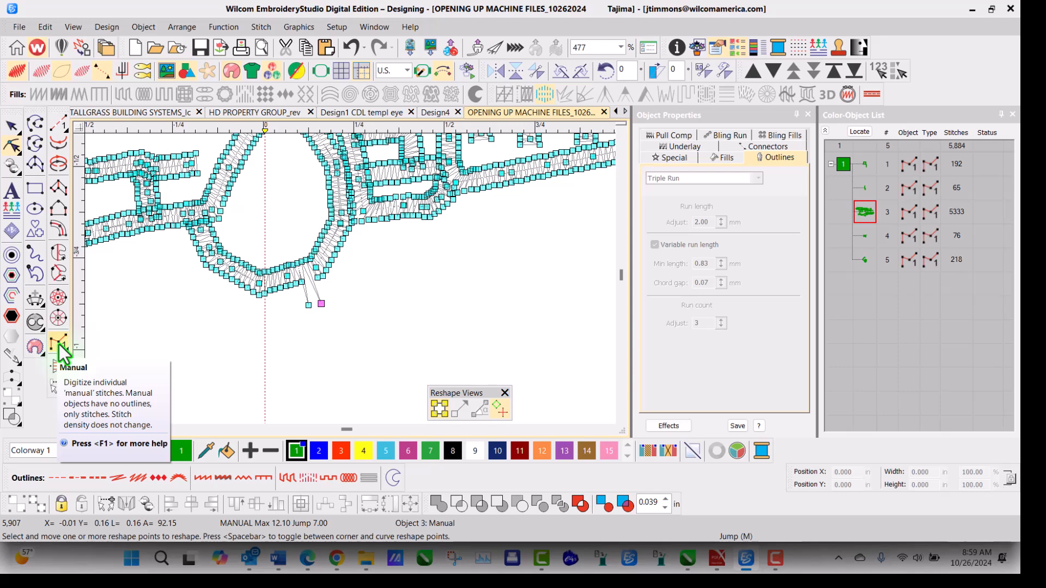
pyautogui.click(161, 330)
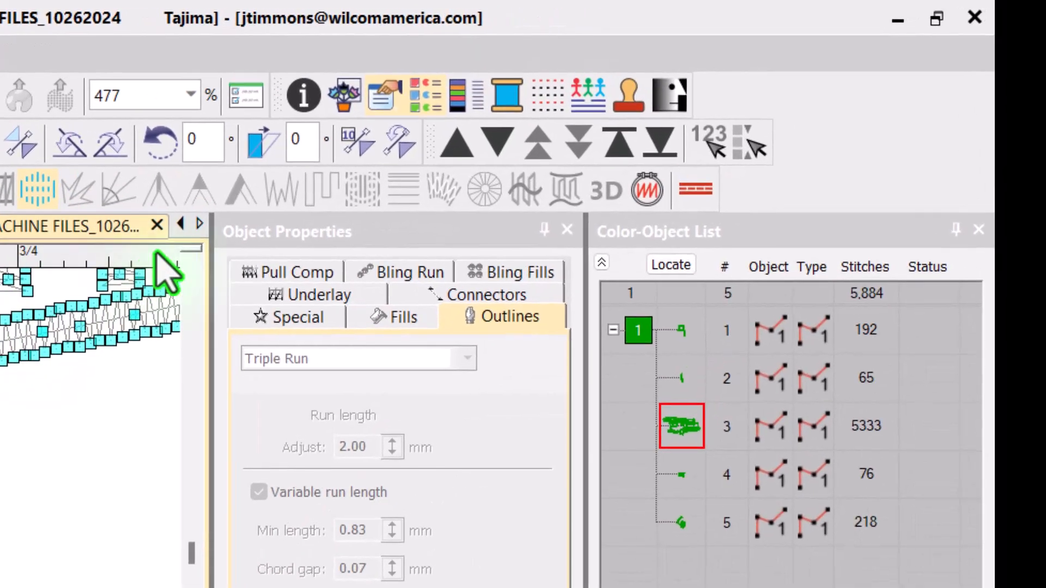
# Check the EMB grade in the design details of Design Information, and collapse that docker
pyautogui.click(304, 98)
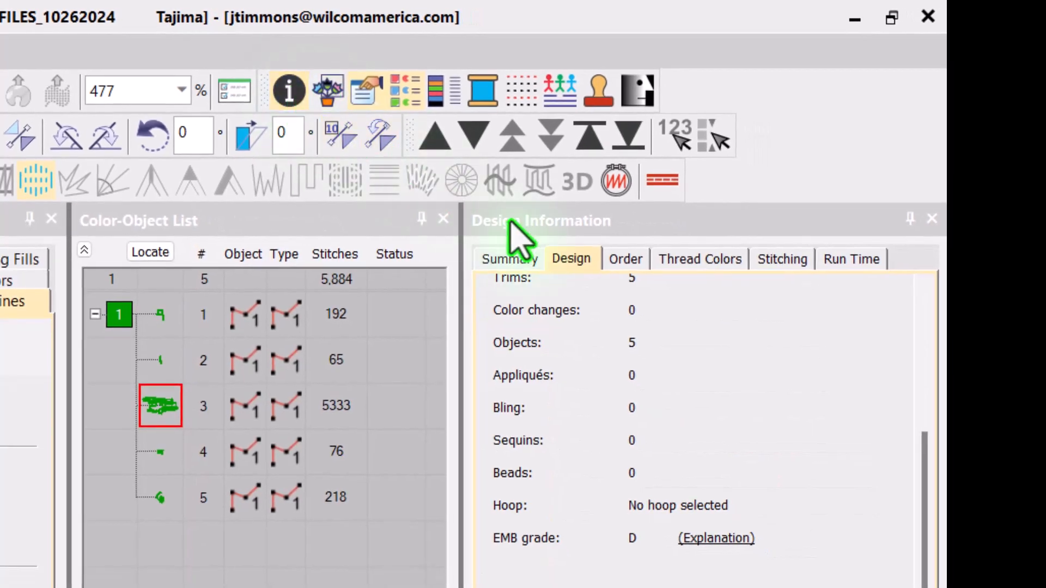
pyautogui.click(571, 257)
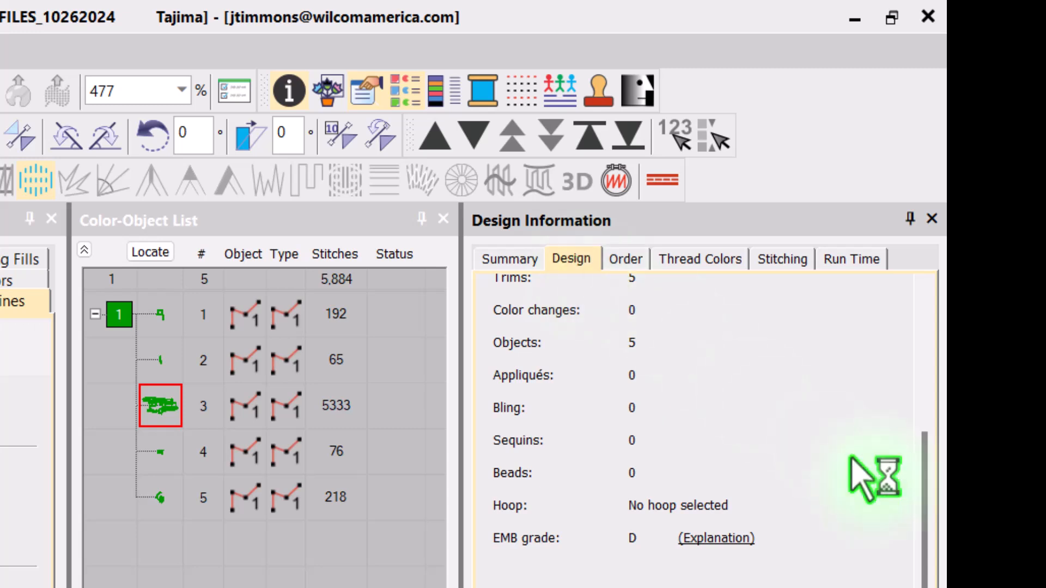
pyautogui.moveTo(922, 501); pyautogui.dragTo(906, 537)
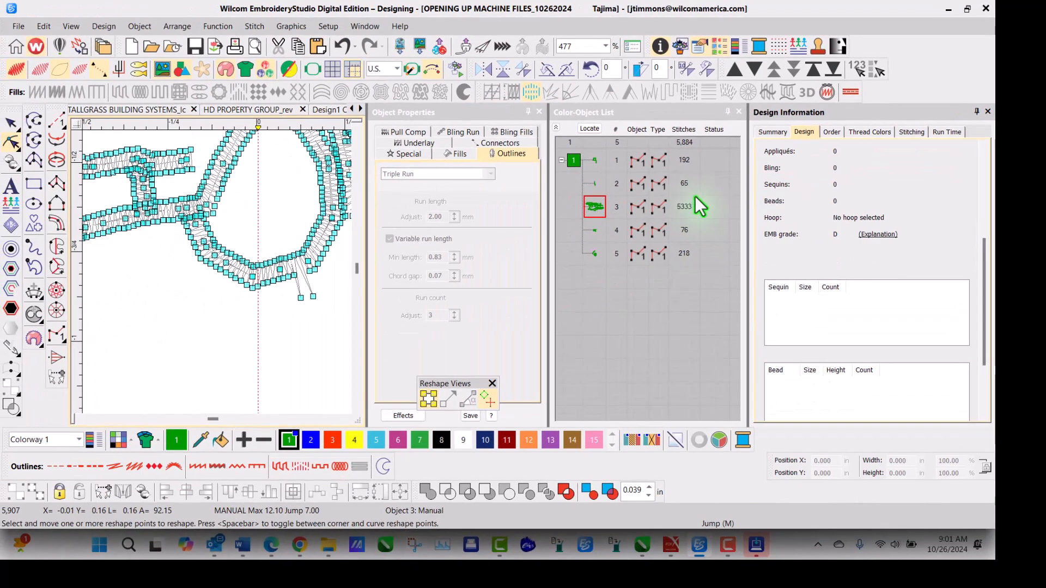
pyautogui.click(976, 112)
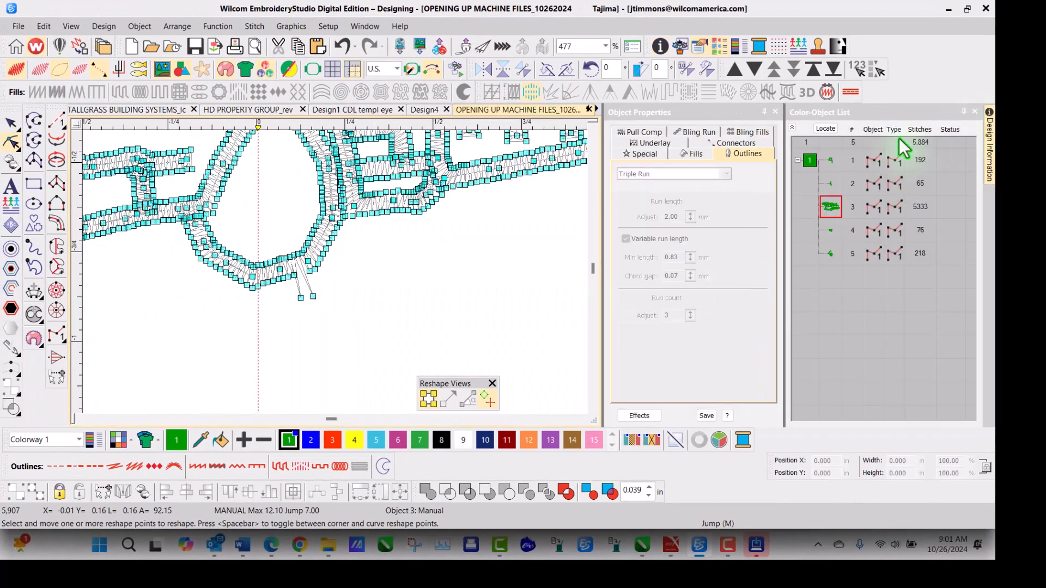
# Show the stitches again, end reshaping, and deselect the object with the whole fire truck in view
pyautogui.scroll(-2, 227, 197)
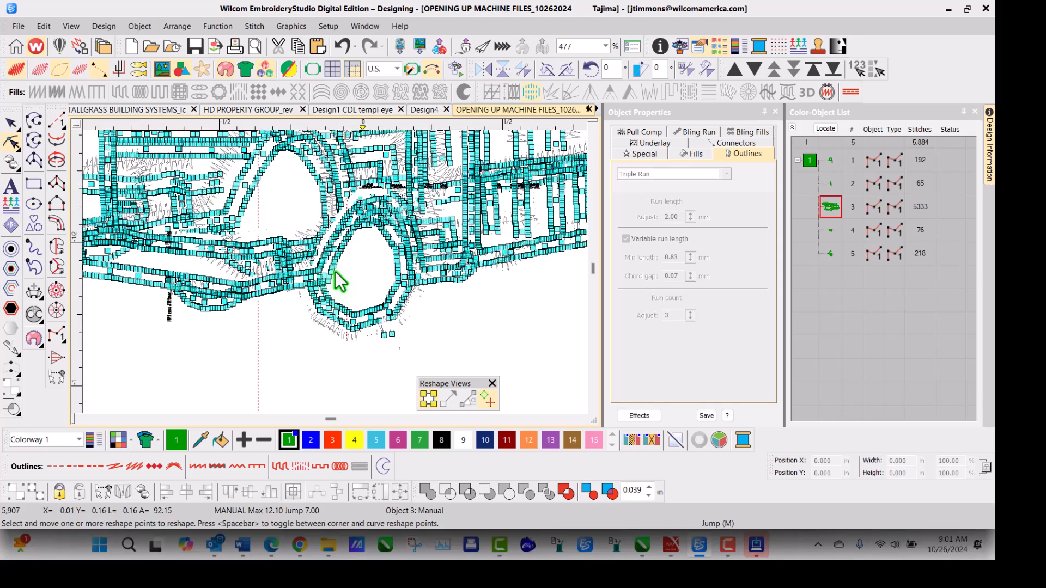
pyautogui.click(39, 68)
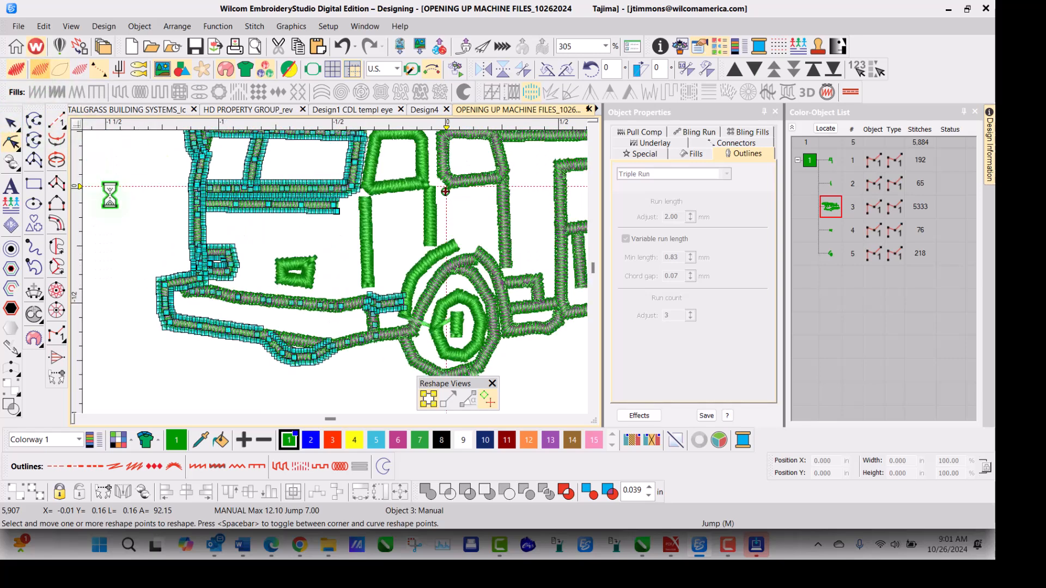
pyautogui.click(11, 128)
pyautogui.scroll(-6, 348, 262)
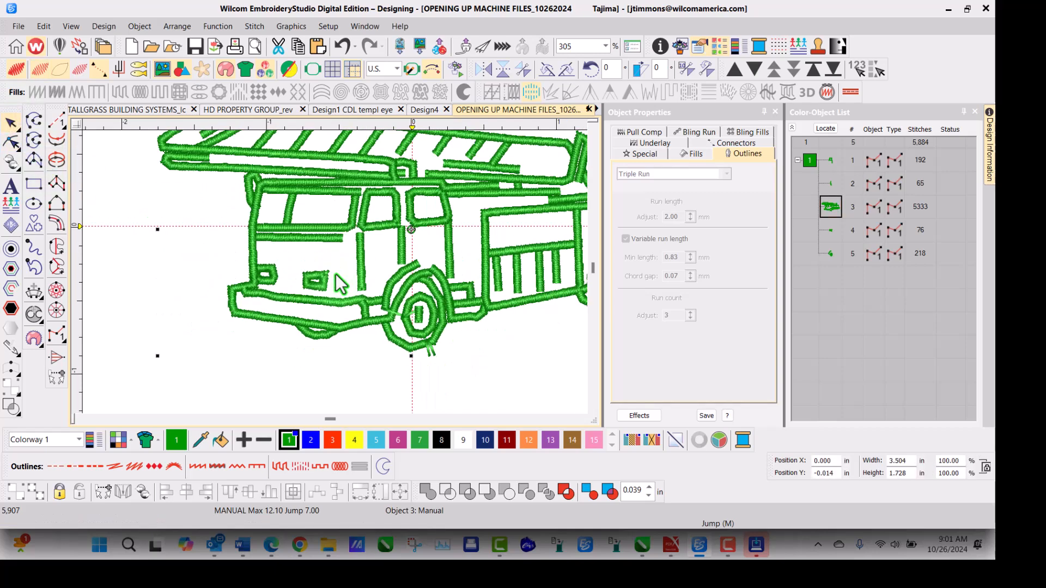
pyautogui.click(340, 341)
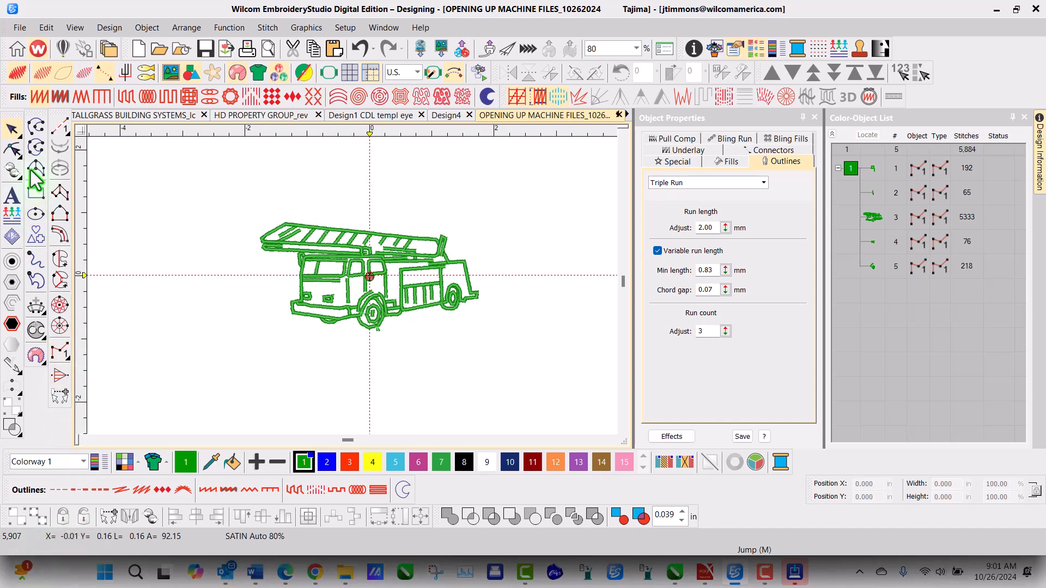
# Select all objects of the fire truck and scale them proportionally to a width of 6.0 in
pyautogui.moveTo(199, 165); pyautogui.dragTo(504, 372)
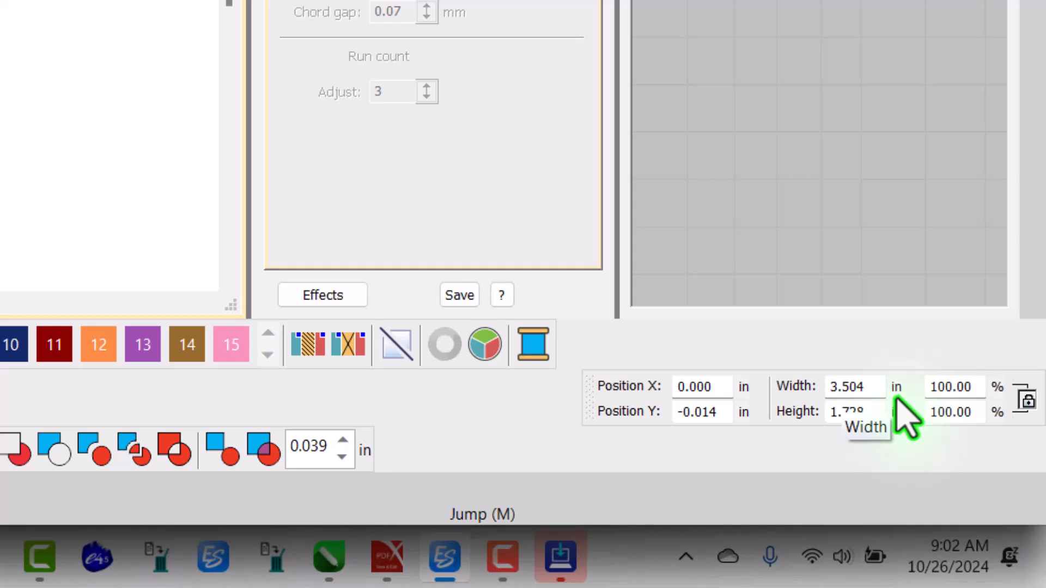
pyautogui.click(878, 385)
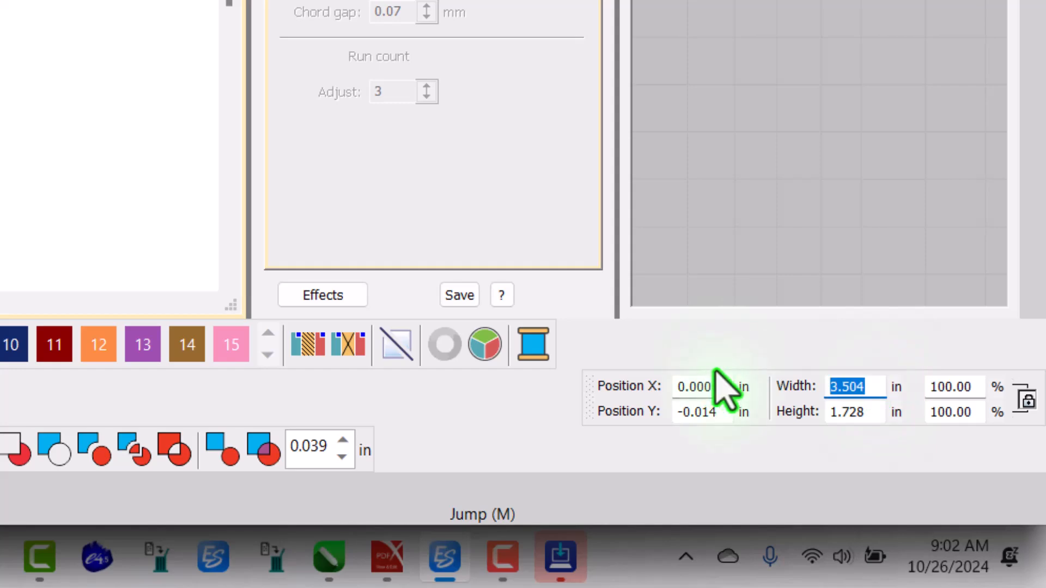
pyautogui.write('6.0')
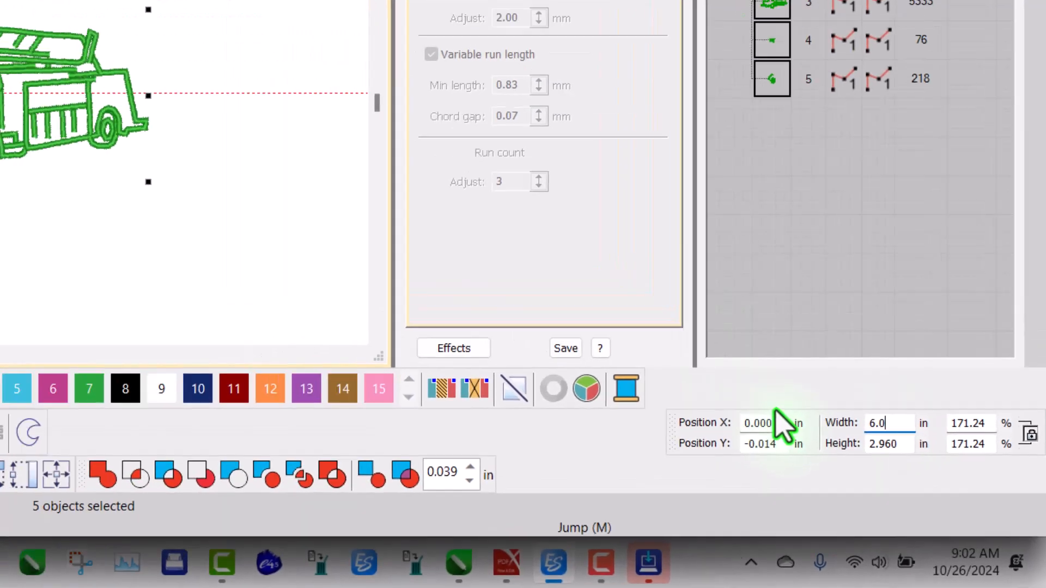
pyautogui.press('Return')
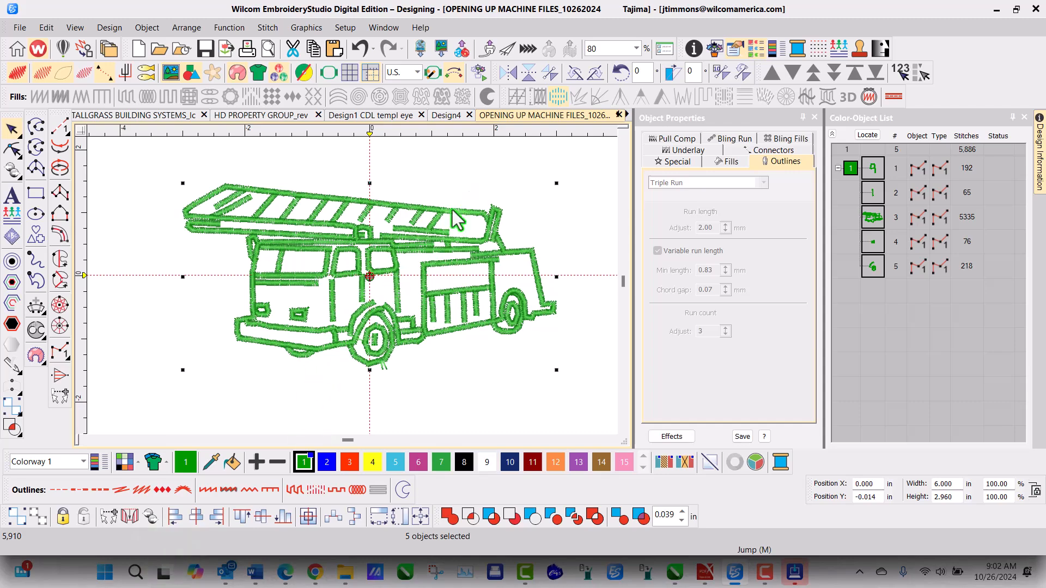
# Review the resized design's details in Design Information, deselect the objects, and hide the docker again
pyautogui.click(692, 49)
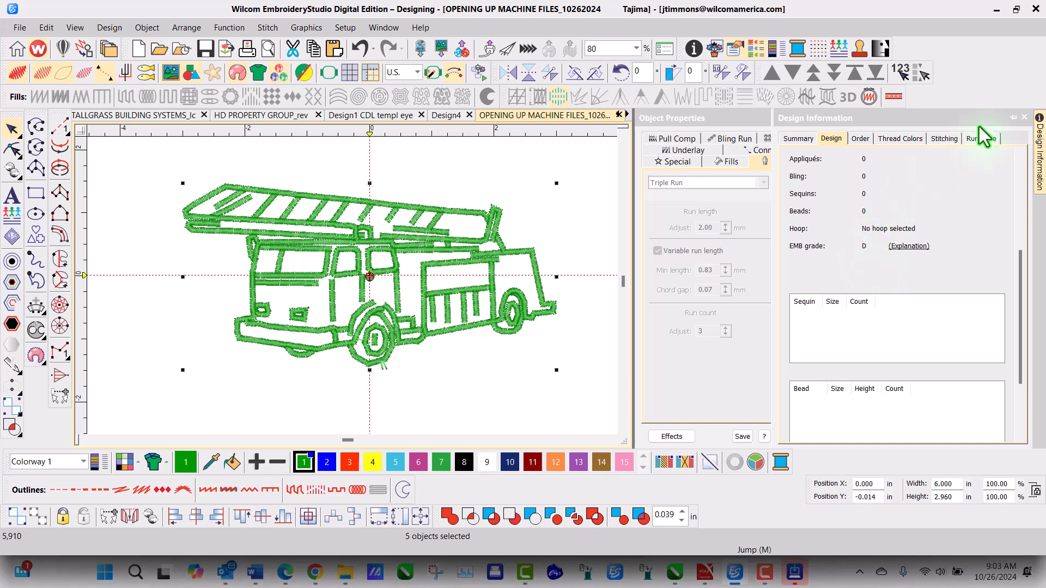
pyautogui.click(1013, 117)
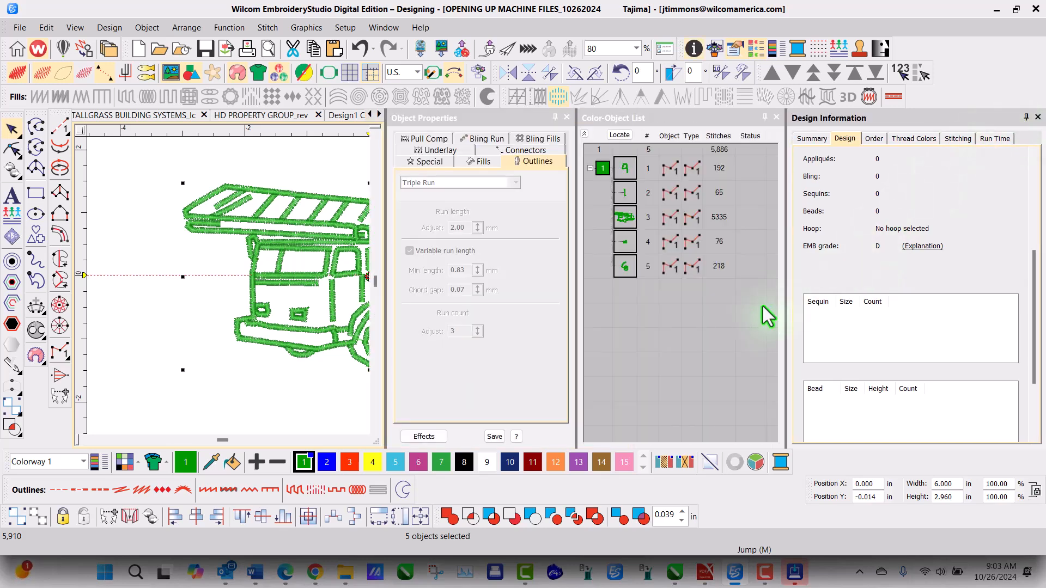
pyautogui.click(150, 331)
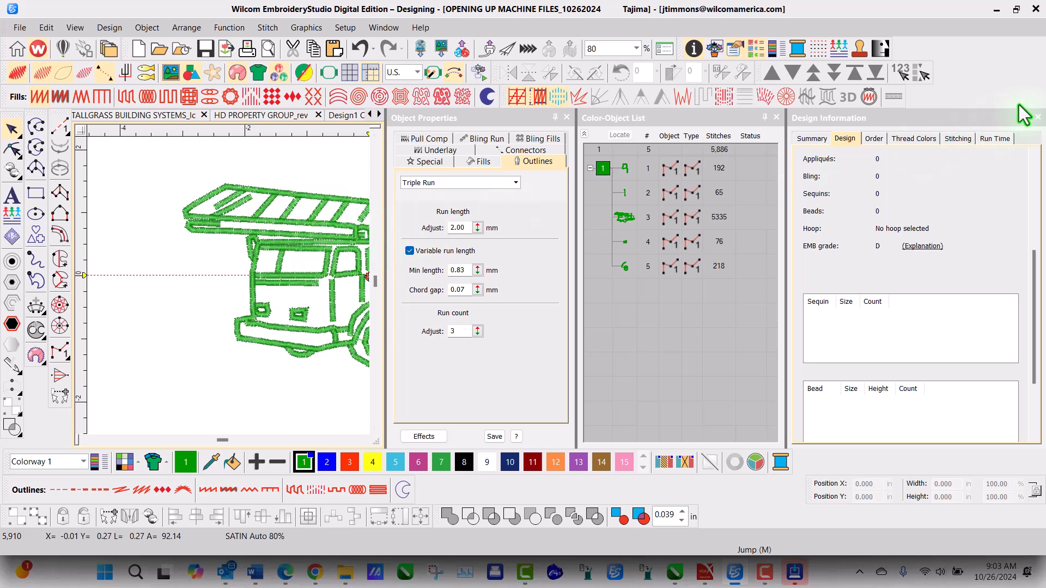
pyautogui.click(1026, 117)
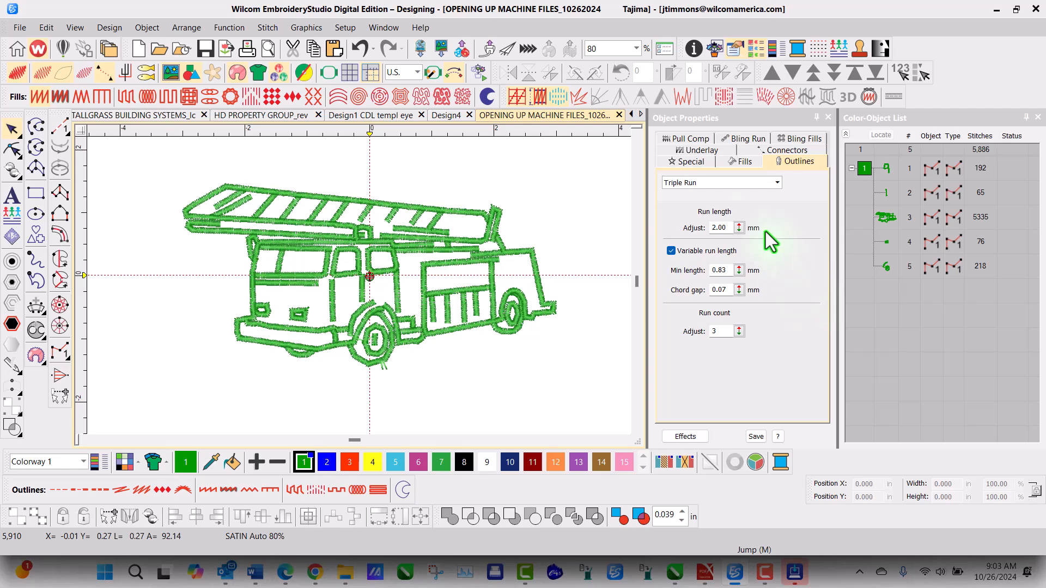
# Close the resized fire truck design and select the DST file OPENING UP MACHINE FILES_10262024 for opening
pyautogui.click(619, 116)
pyautogui.click(561, 316)
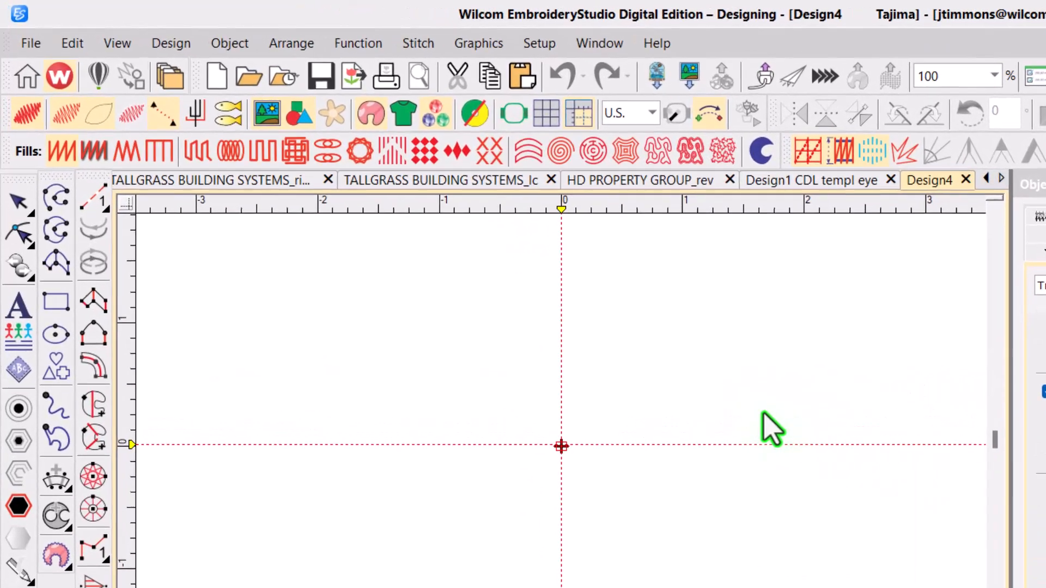
pyautogui.click(31, 42)
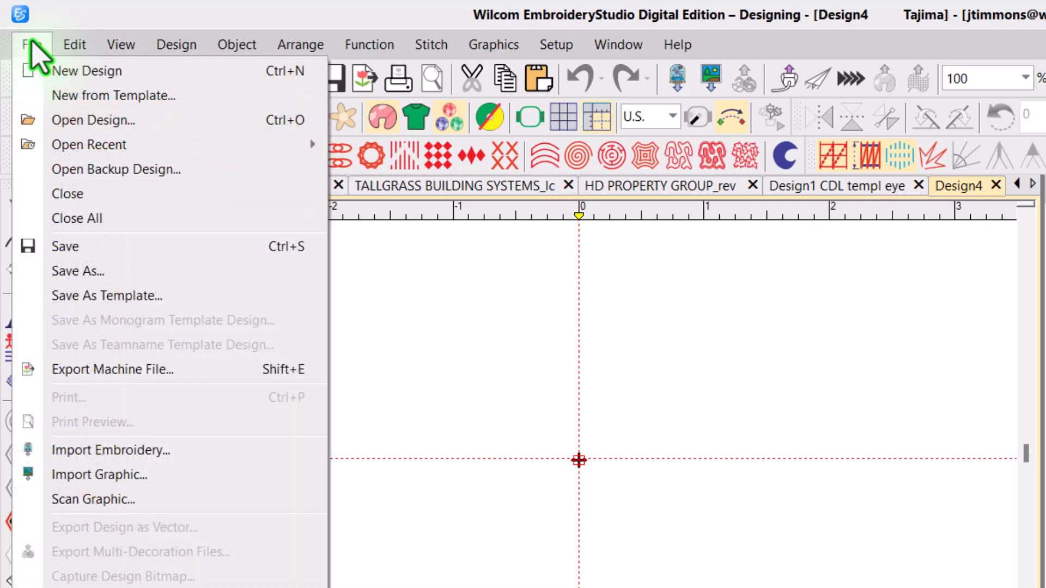
pyautogui.click(77, 121)
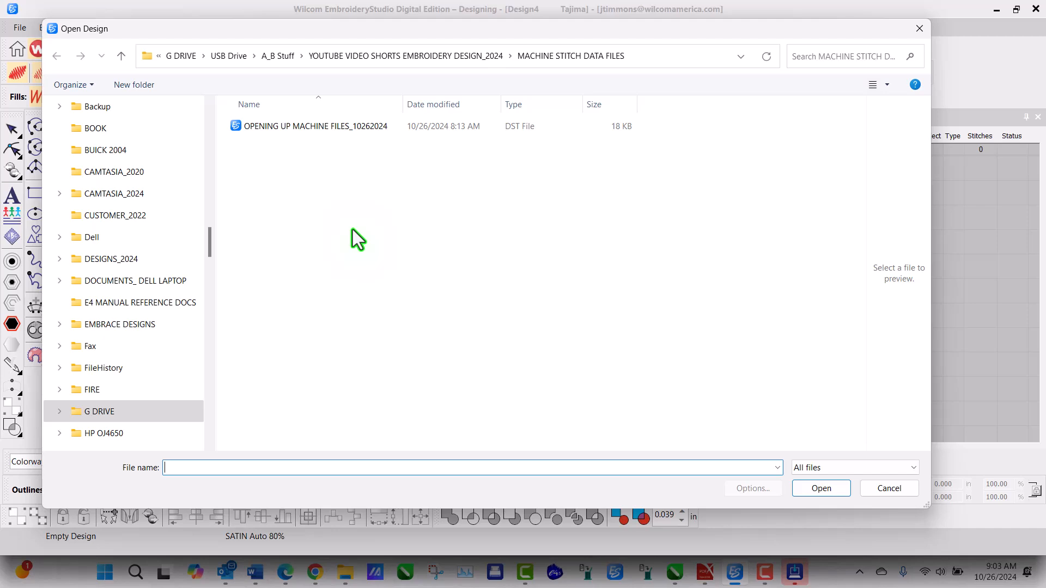
pyautogui.click(322, 127)
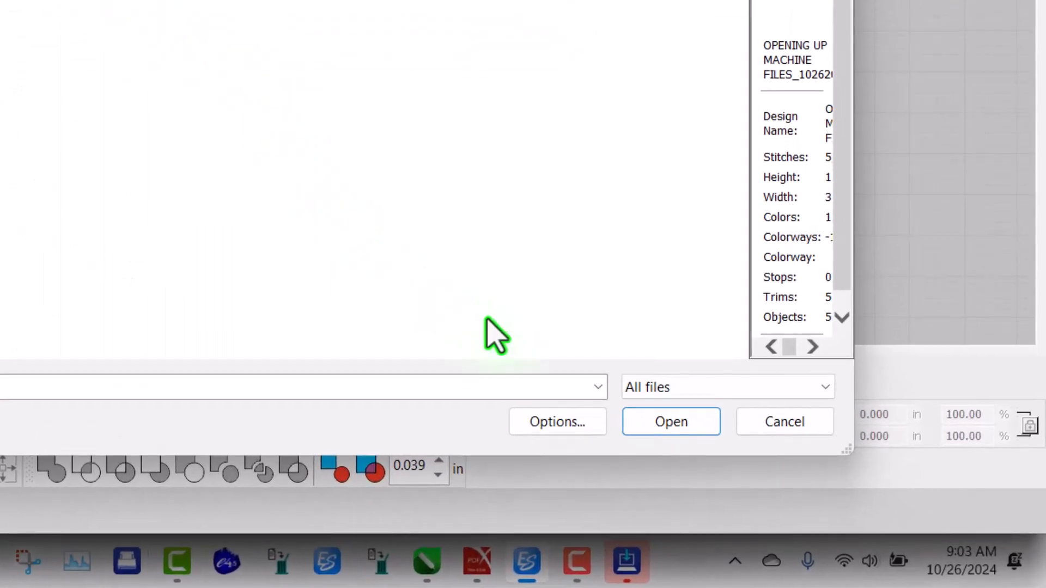
# Enable Objects / outlines recognition in the opening options and open the selected machine file
pyautogui.click(552, 427)
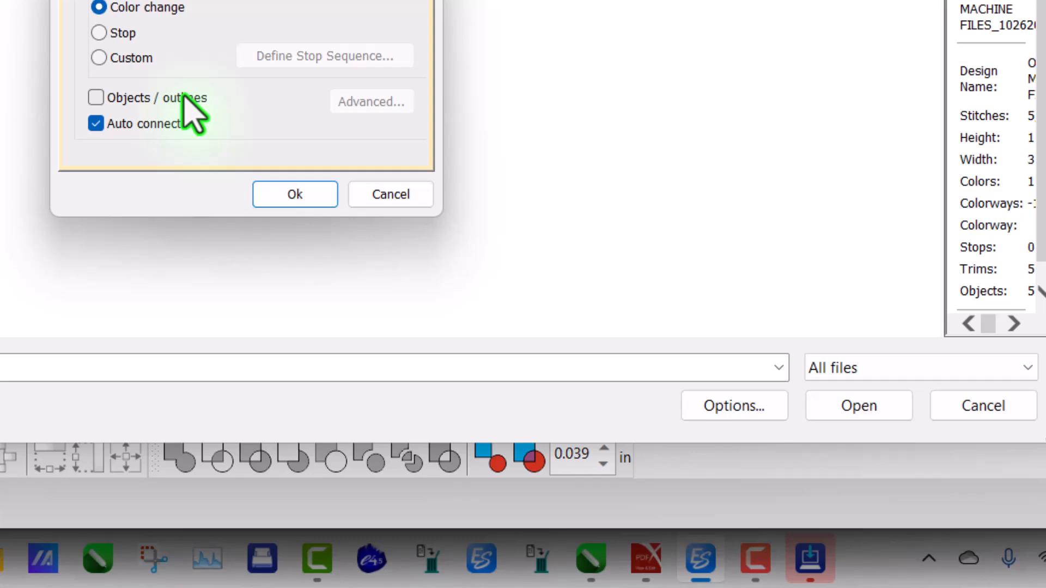
pyautogui.click(96, 98)
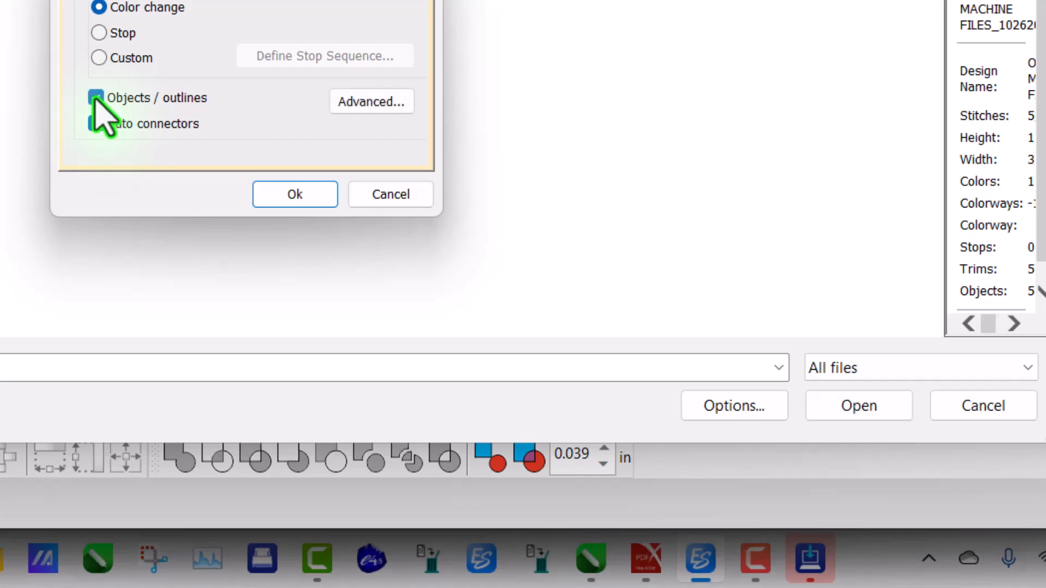
pyautogui.click(299, 188)
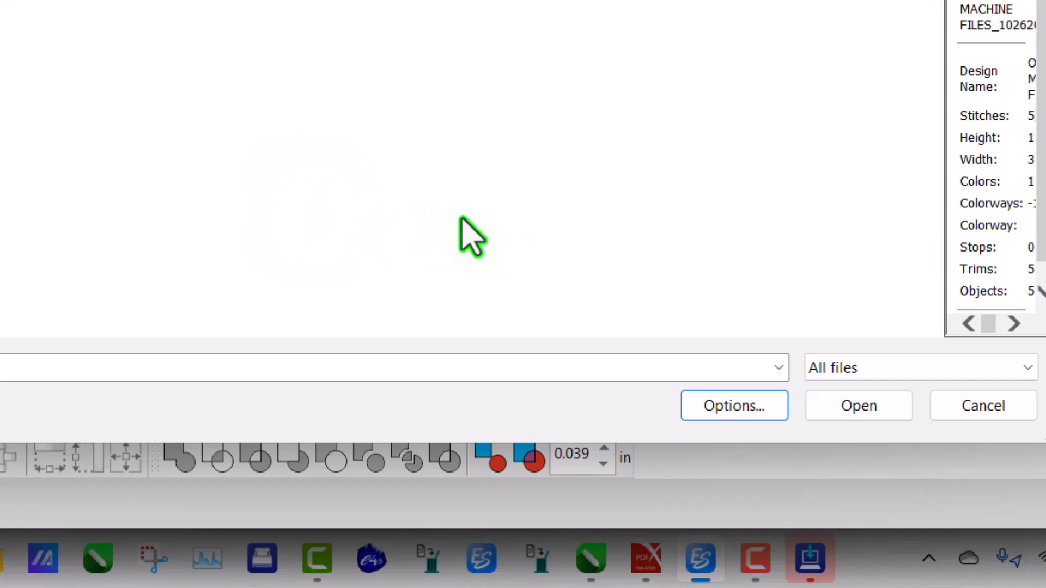
pyautogui.click(854, 411)
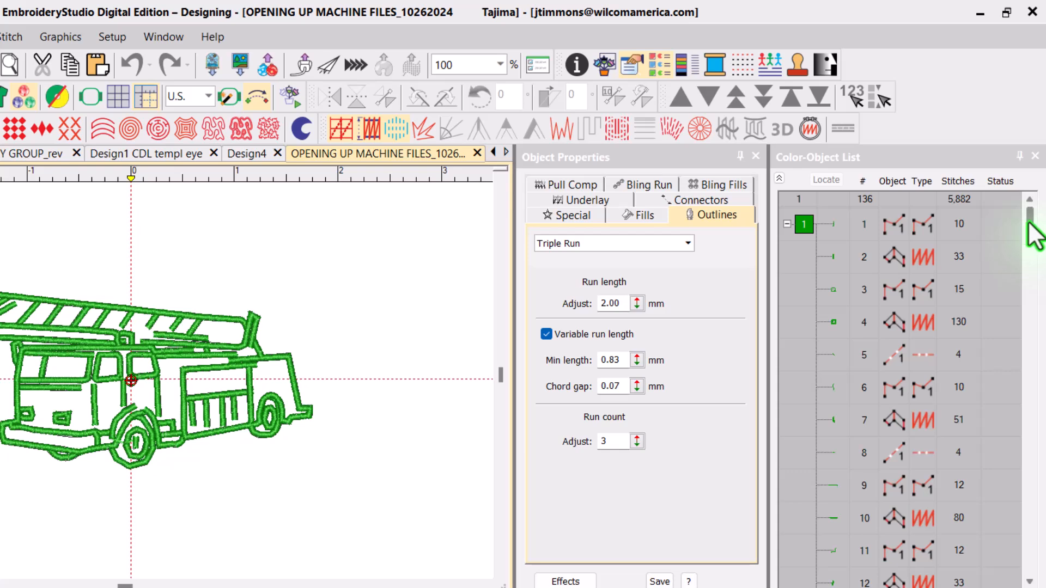
# Look through the recognized objects in the Color-Object List and check the EMB grade in Design Information
pyautogui.moveTo(1030, 195); pyautogui.dragTo(1029, 551)
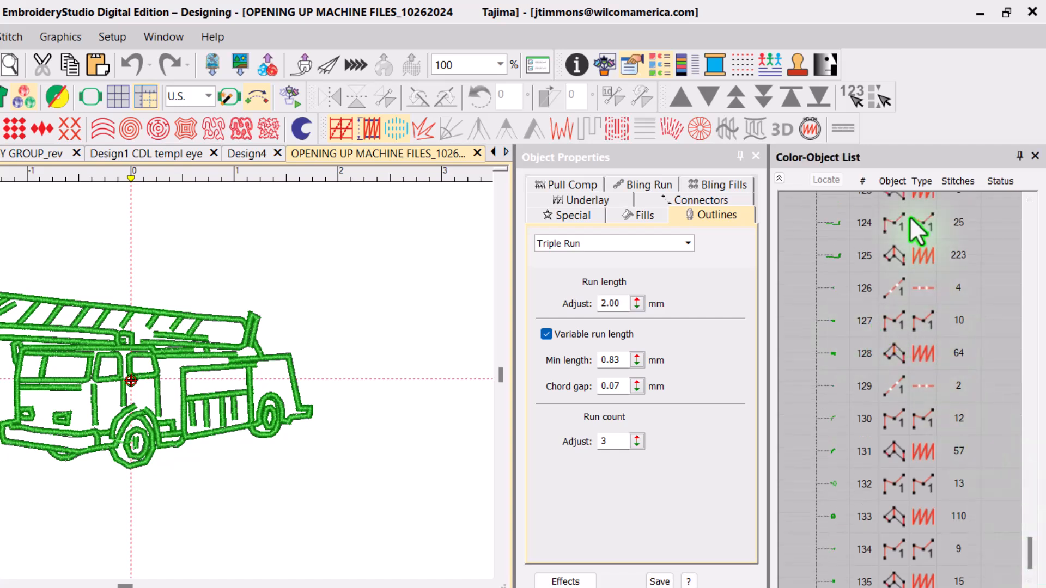
pyautogui.moveTo(1034, 547); pyautogui.dragTo(1027, 215)
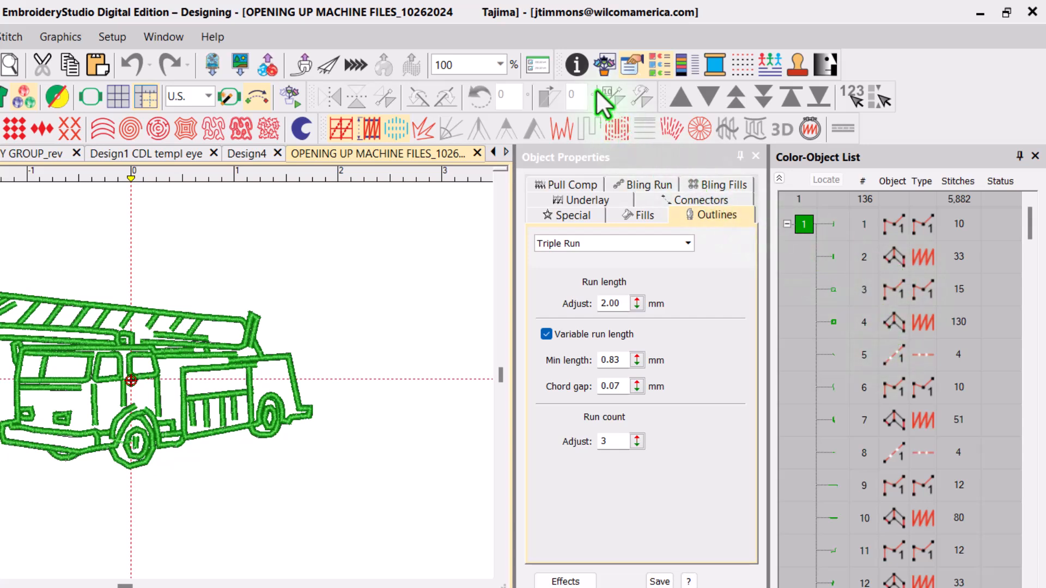
pyautogui.click(570, 57)
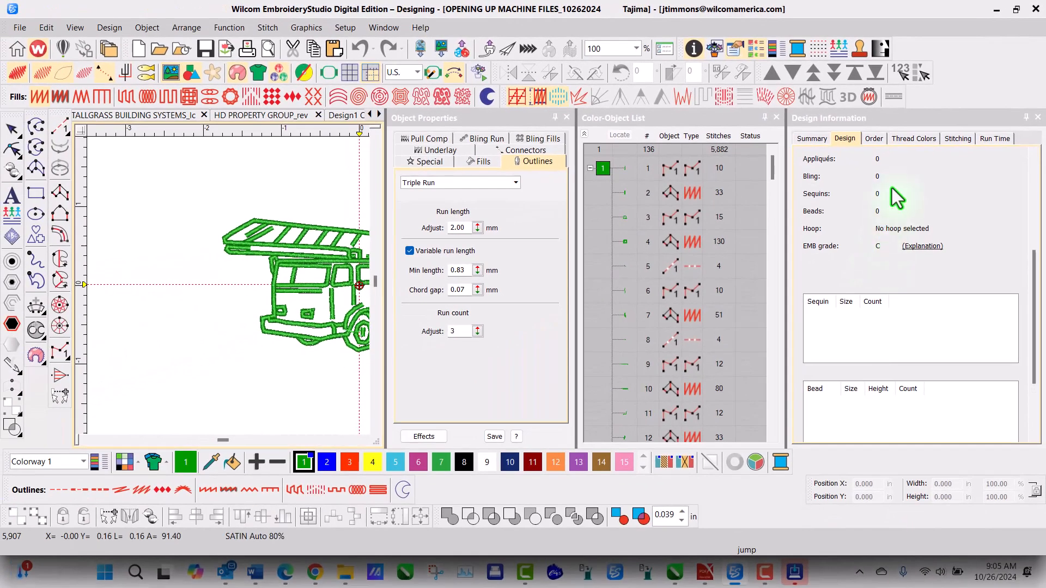
pyautogui.click(1037, 117)
# Hide the stitches and reshape the front wheel's outer satin column, moving its bottom point pair slightly outward and converting it to curve points
pyautogui.scroll(6, 361, 284)
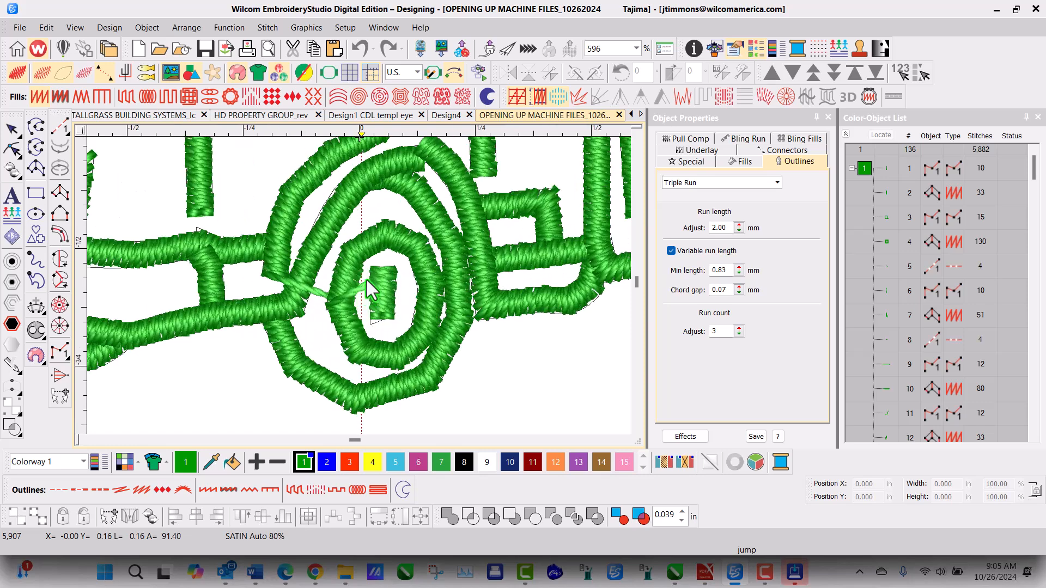
pyautogui.click(41, 72)
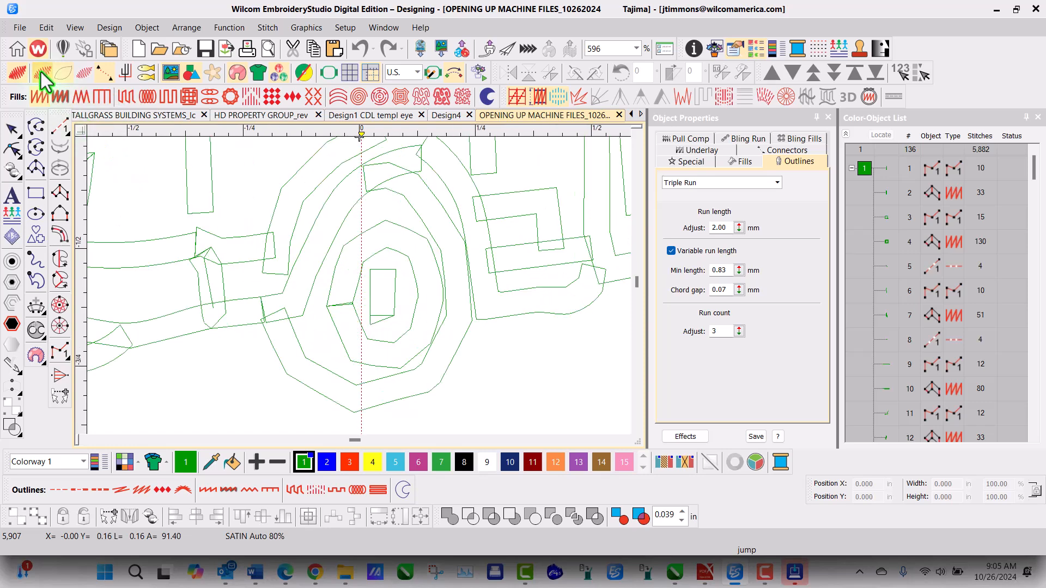
pyautogui.click(356, 386)
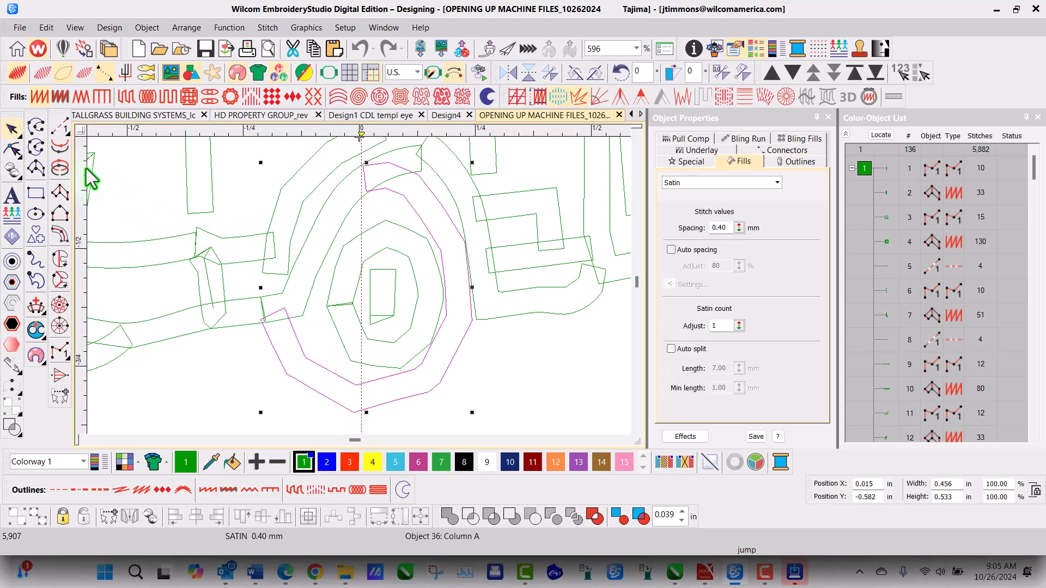
pyautogui.click(15, 149)
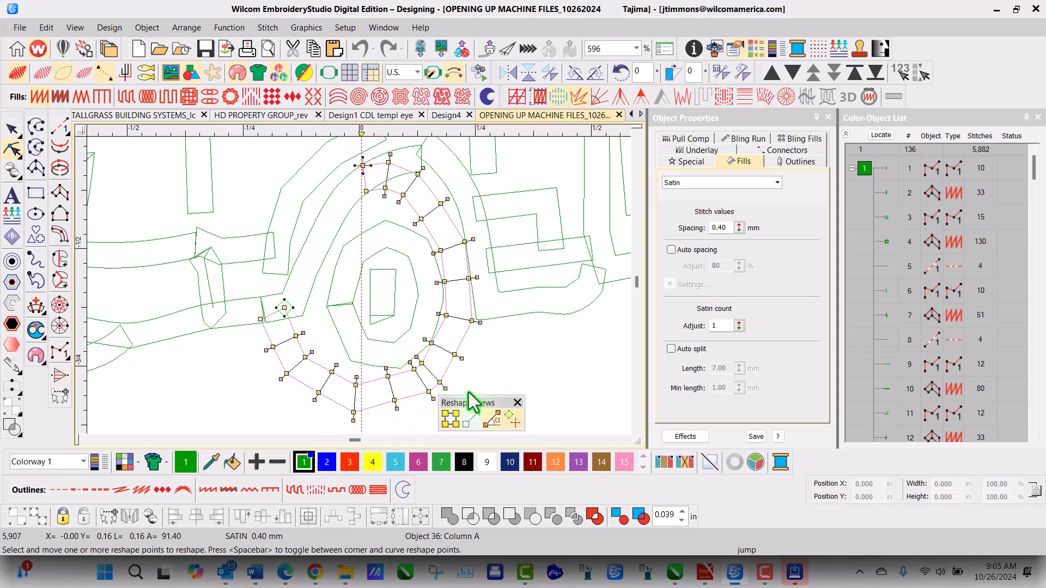
pyautogui.click(387, 376)
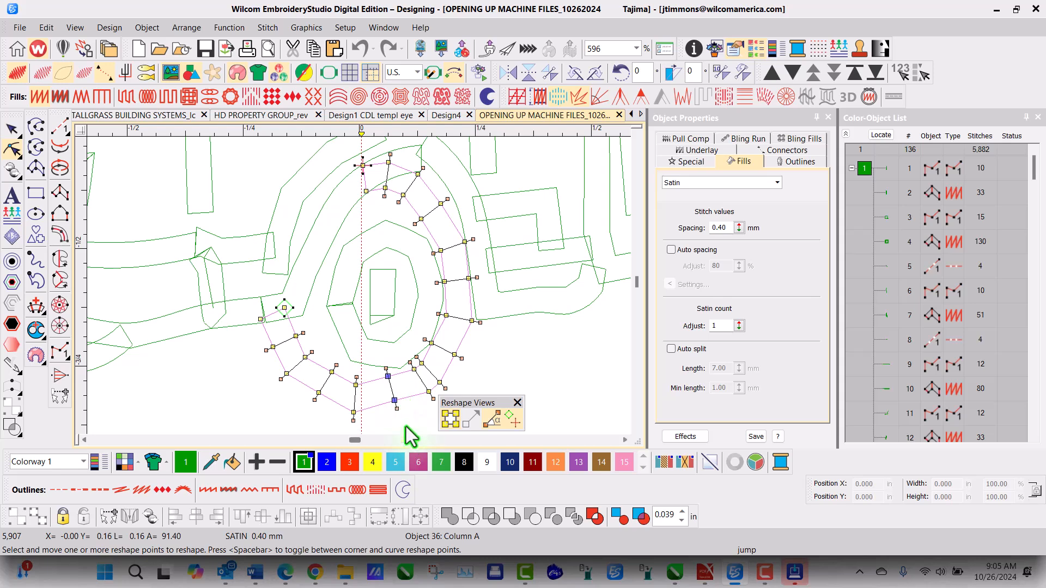
pyautogui.moveTo(392, 401); pyautogui.dragTo(395, 408)
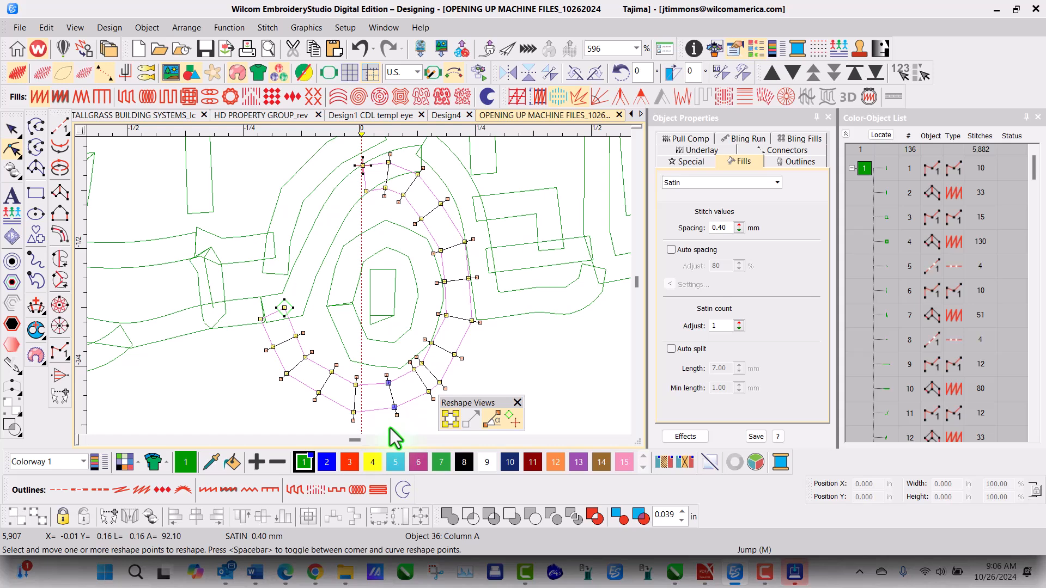
pyautogui.press('space')
# Convert the neighbouring pair of reshape points at the bottom of the wheel, just left of the curved pair, to curve points
pyautogui.click(352, 412)
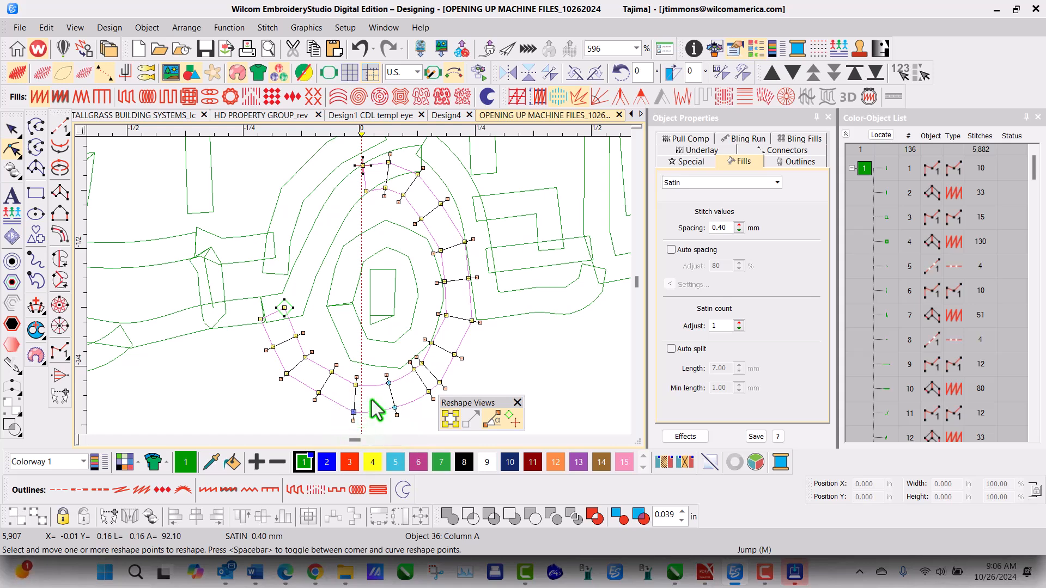
pyautogui.keyDown('ctrl'); pyautogui.click(355, 386); pyautogui.keyUp('ctrl')
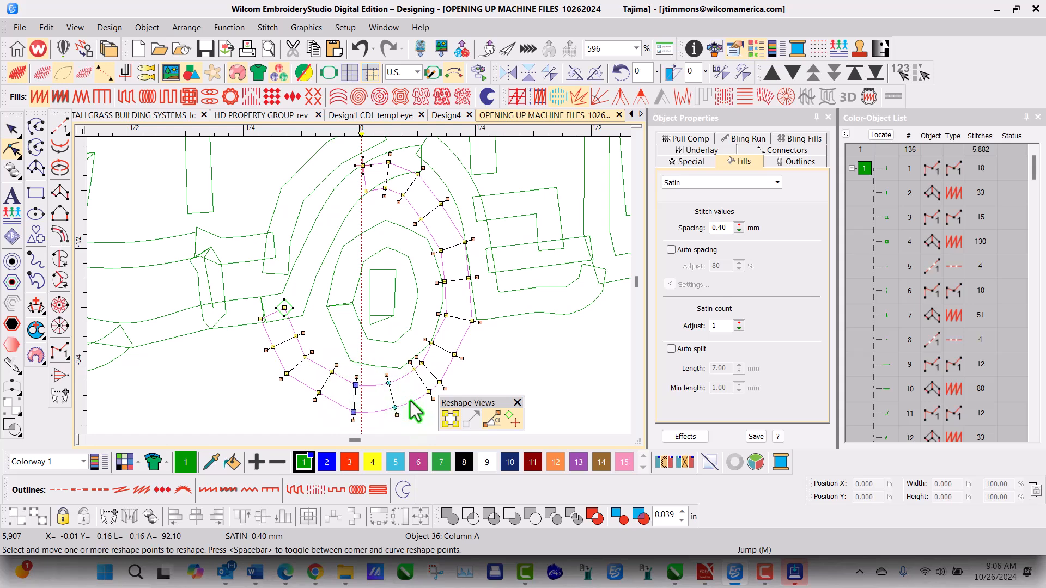
pyautogui.press('space')
# Undo the shift of the single outer point and move both reshape points at the wheel's lower left outward together
pyautogui.click(333, 371)
pyautogui.click(332, 372)
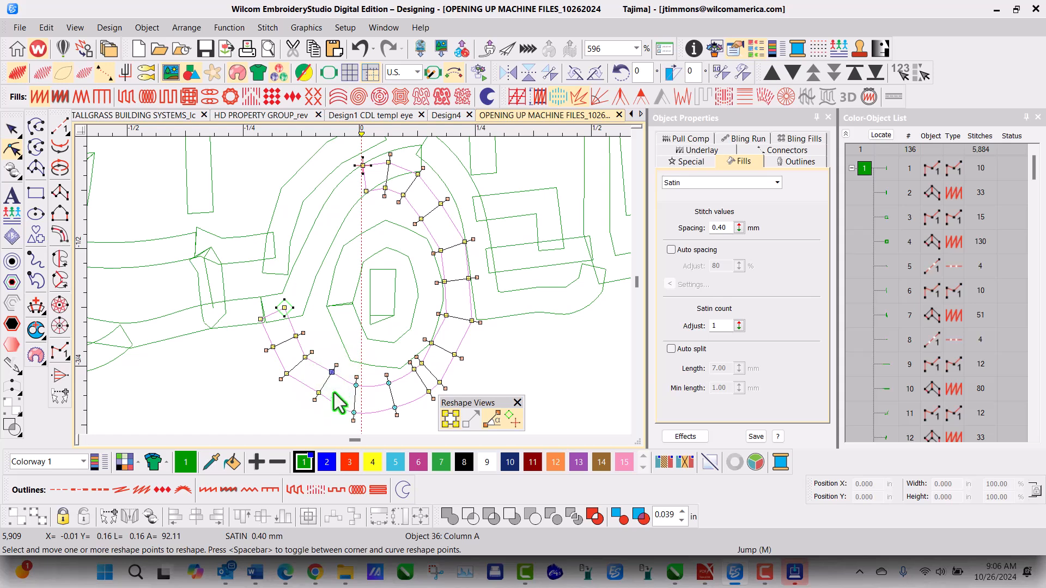
pyautogui.keyDown('ctrl'); pyautogui.click(319, 393); pyautogui.keyUp('ctrl')
pyautogui.moveTo(319, 394); pyautogui.dragTo(317, 398)
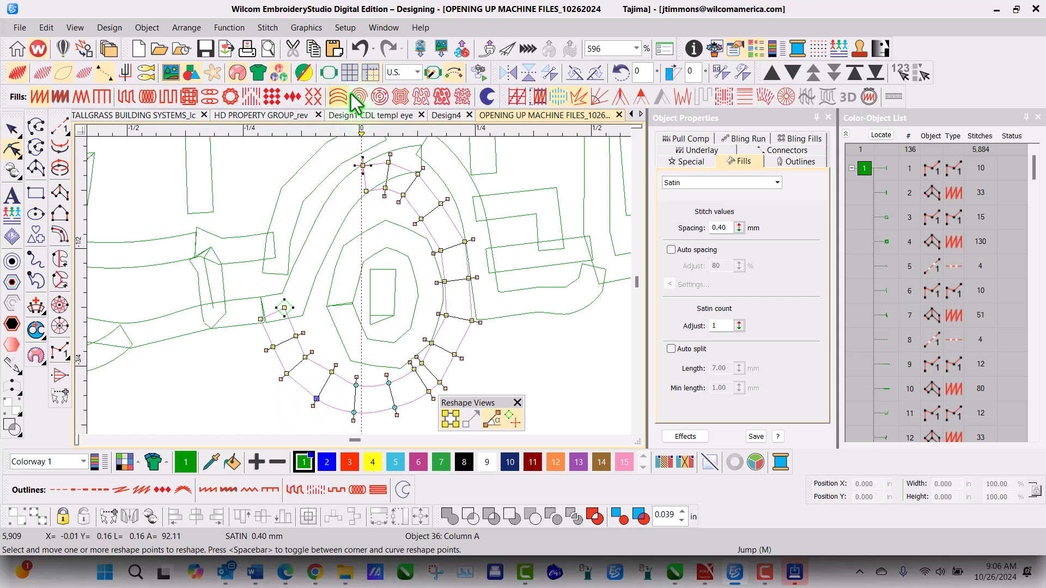
pyautogui.click(362, 49)
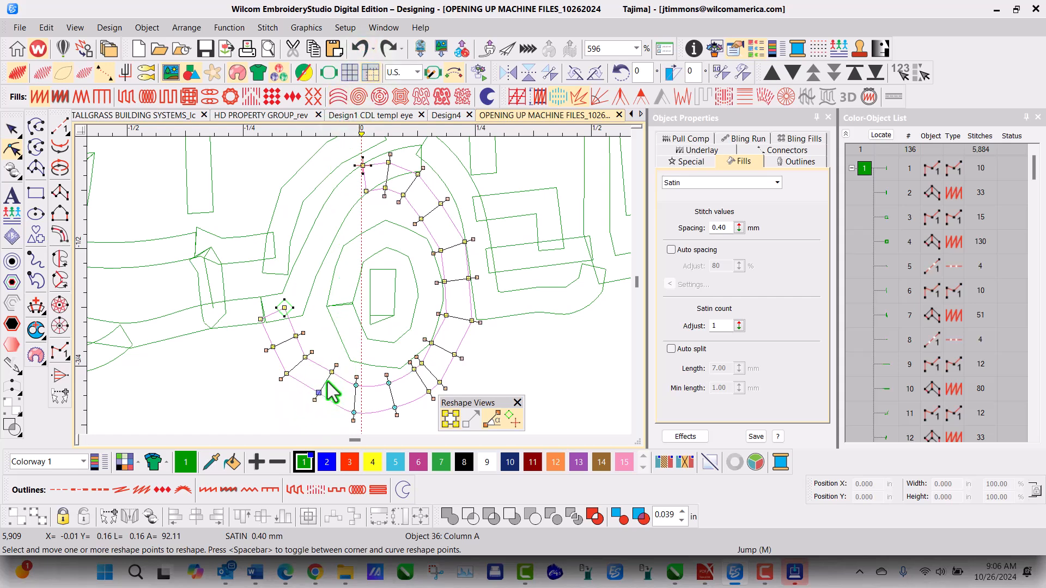
pyautogui.moveTo(334, 374); pyautogui.dragTo(326, 376)
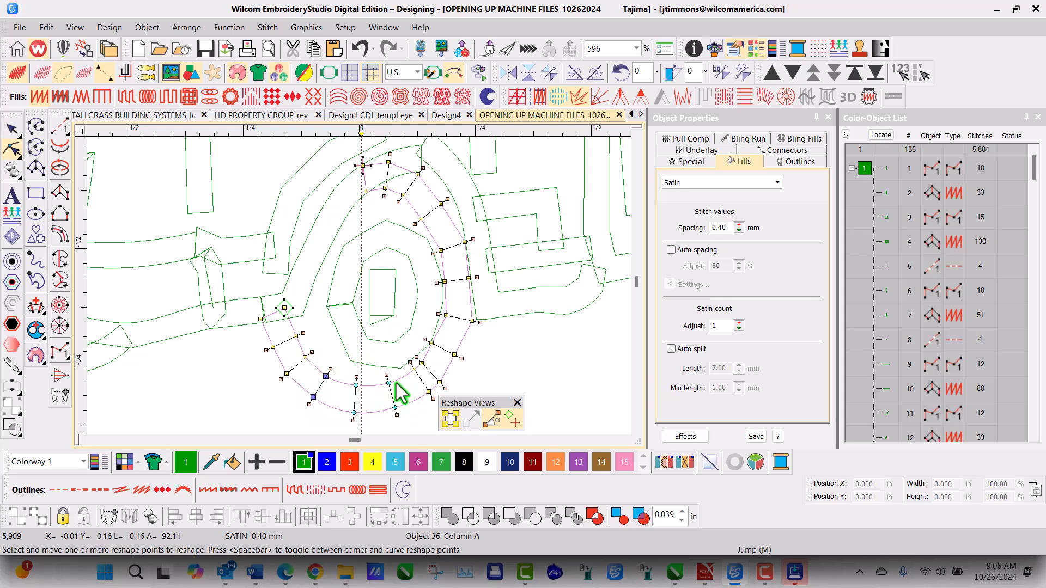
pyautogui.press('space')
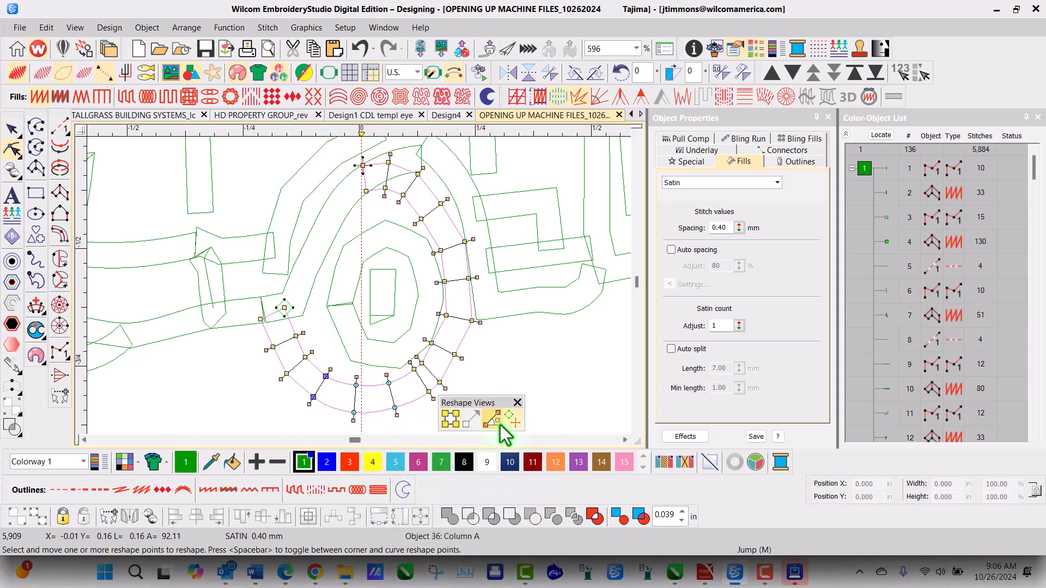
# Move the pair of reshape points at the wheel's lower right slightly outward and make them curve points
pyautogui.click(432, 343)
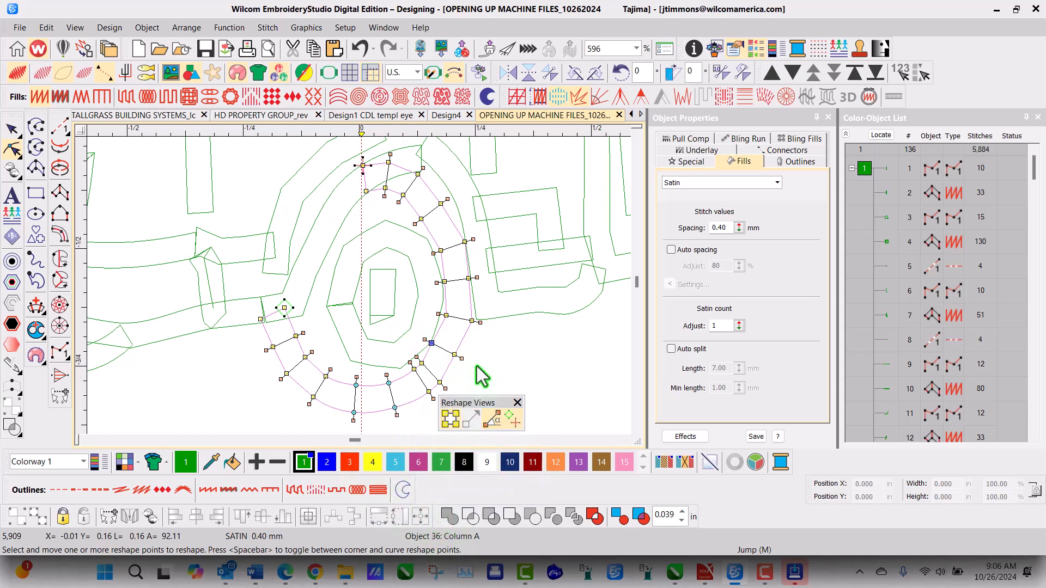
pyautogui.keyDown('ctrl'); pyautogui.click(455, 354); pyautogui.keyUp('ctrl')
pyautogui.moveTo(454, 354); pyautogui.dragTo(459, 357)
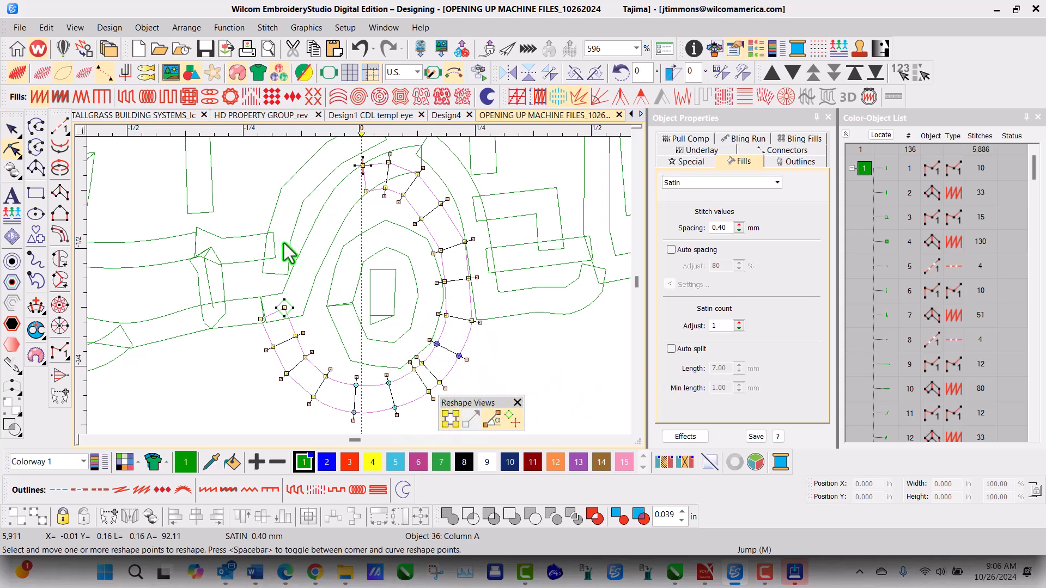
# Show the stitches again and end reshaping of the wheel's outer satin column
pyautogui.click(42, 72)
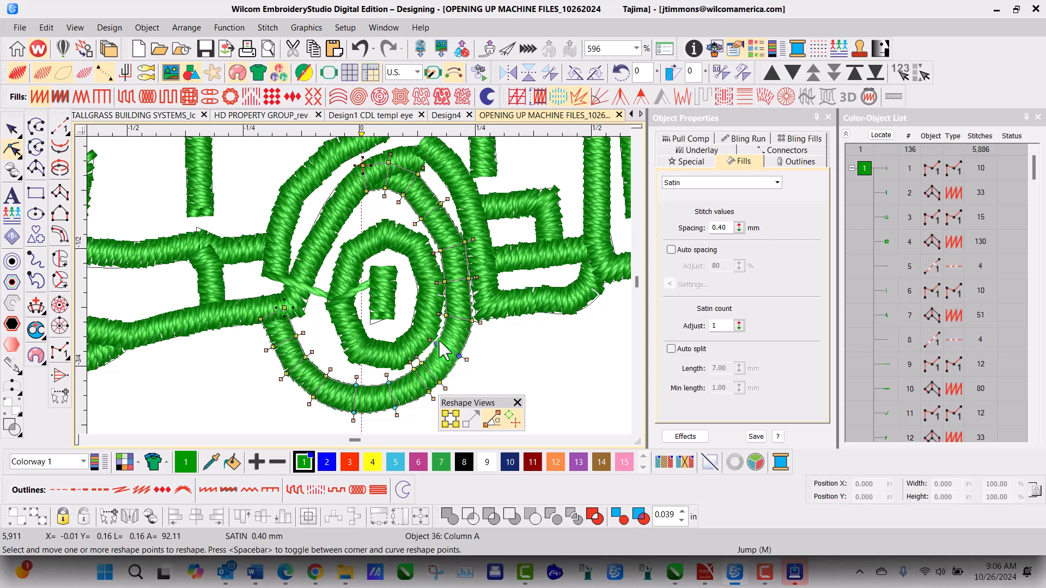
pyautogui.scroll(-2, 438, 341)
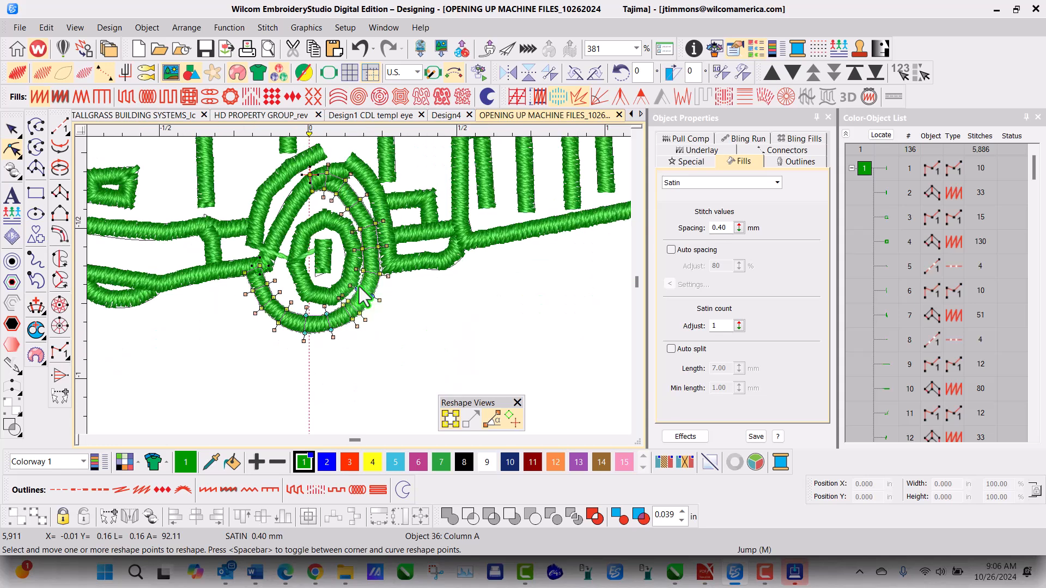
pyautogui.click(12, 129)
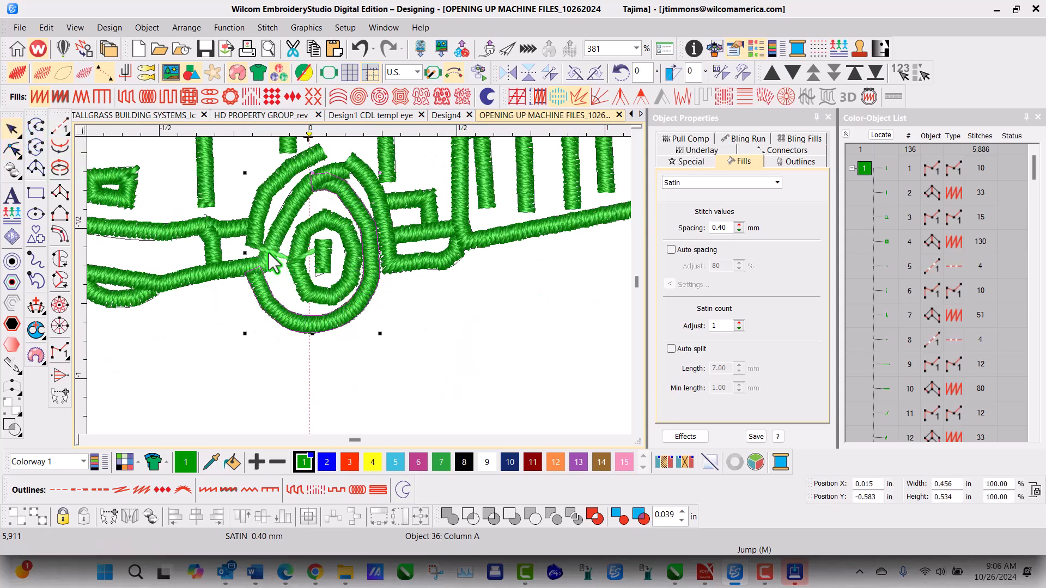
# Select the manual stitch object crossing the front wheel, find it in the Color-Object List, and try deleting it
pyautogui.click(309, 248)
pyautogui.scroll(3, 308, 248)
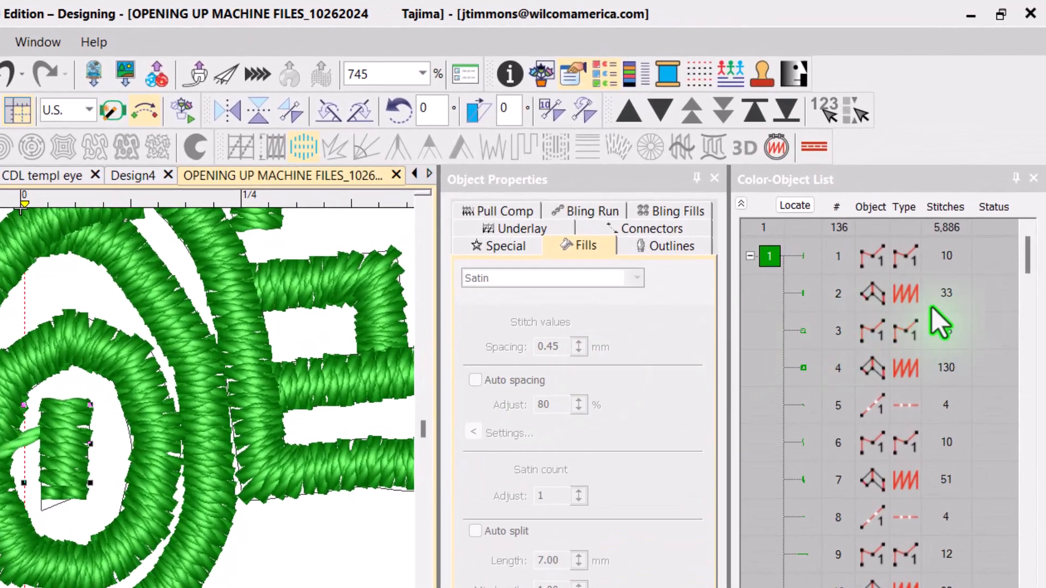
pyautogui.moveTo(1019, 261); pyautogui.dragTo(1015, 587)
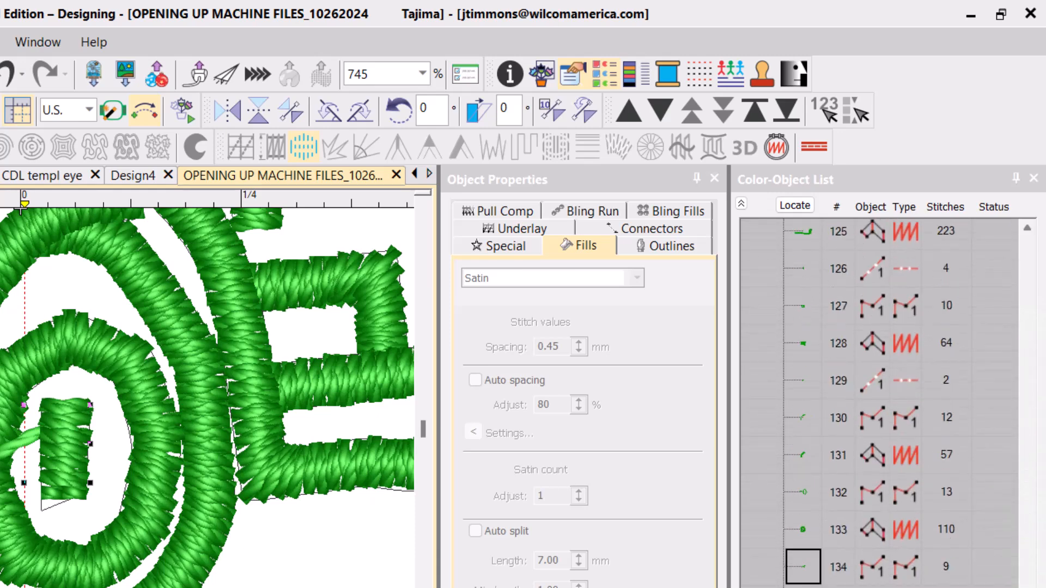
pyautogui.moveTo(1016, 587); pyautogui.dragTo(1015, 587)
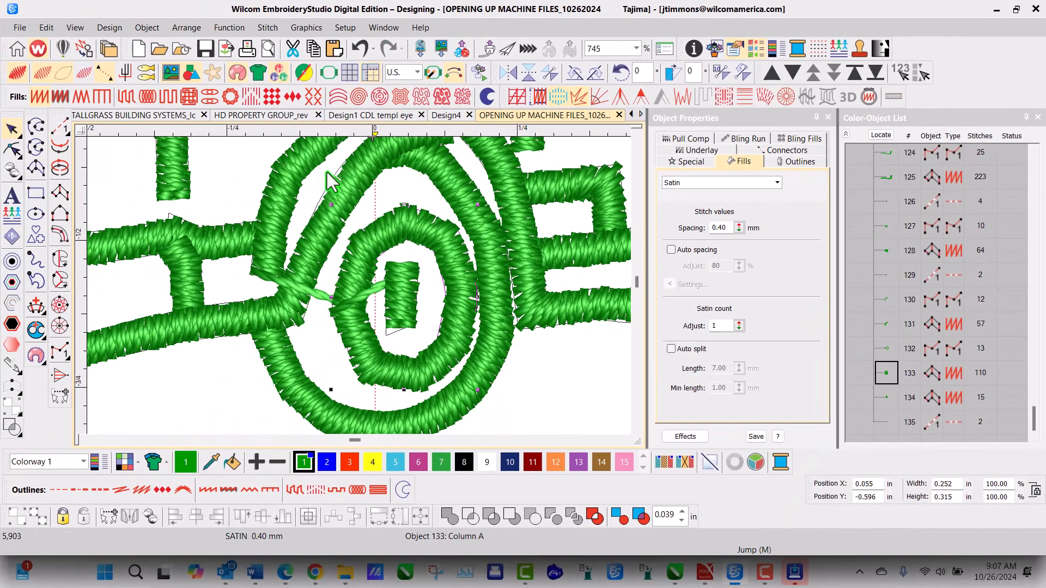
# Undo the deletion of the manual stitch object and reshape it, moving its left end point onto the wheel's hub
pyautogui.click(360, 48)
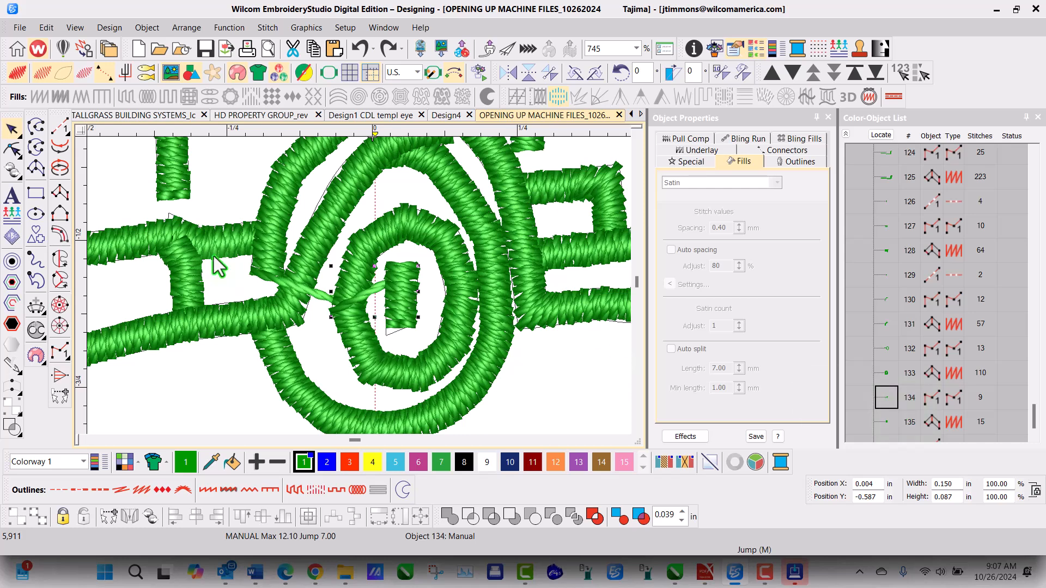
pyautogui.click(13, 155)
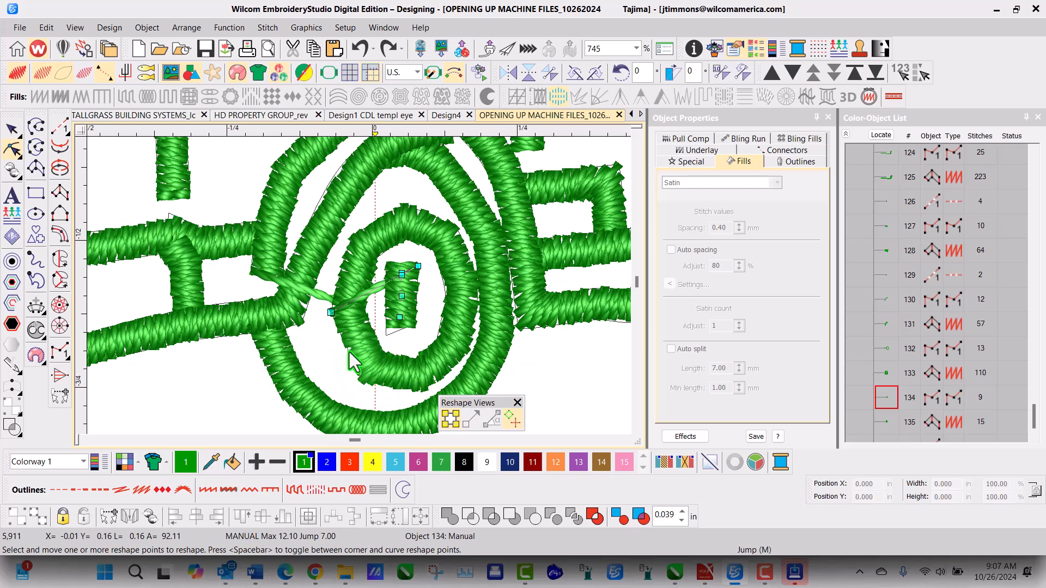
pyautogui.moveTo(333, 310); pyautogui.dragTo(408, 270)
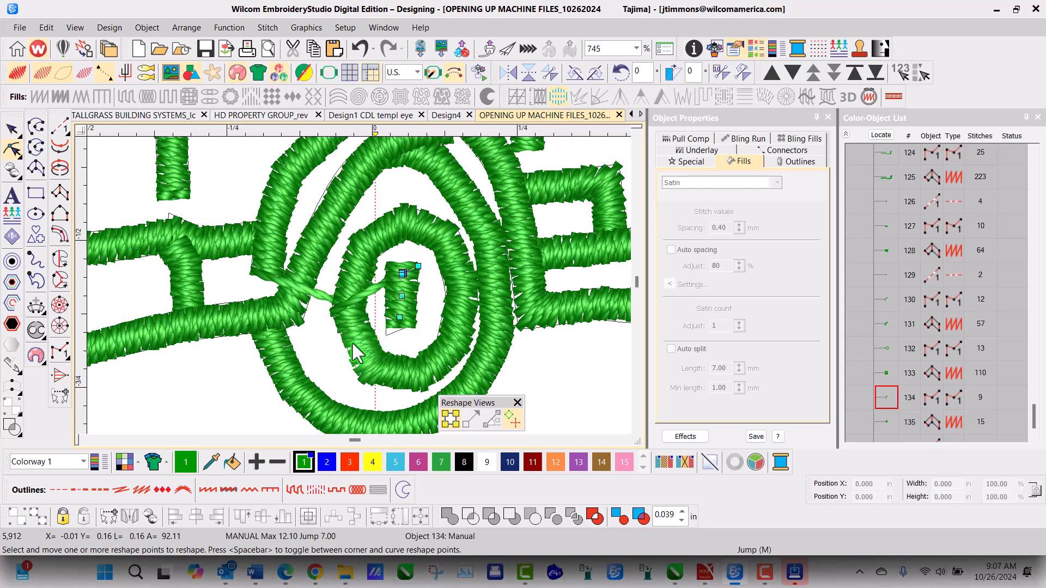
# End the reshape, select the wheel's inner satin ring plus the manual stitch object inside it, and open their After object connector settings
pyautogui.press('Escape')
pyautogui.scroll(-1, 361, 340)
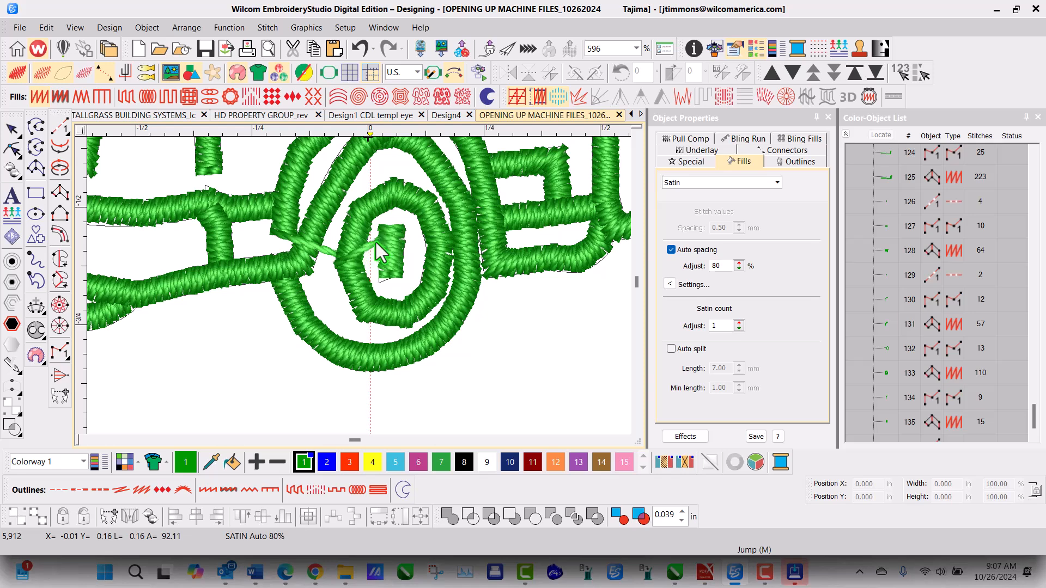
pyautogui.click(367, 279)
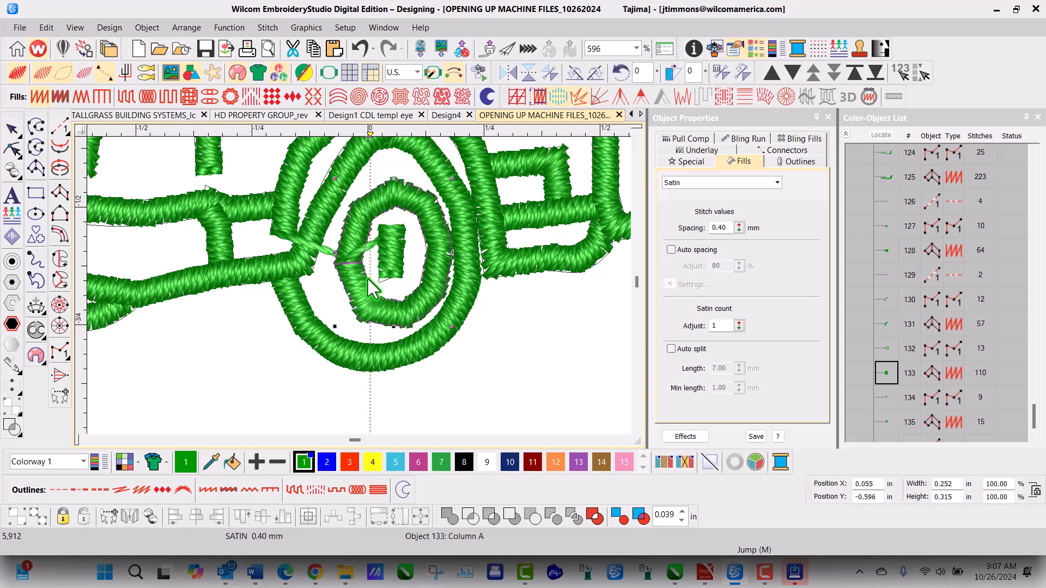
pyautogui.keyDown('ctrl'); pyautogui.click(397, 261); pyautogui.keyUp('ctrl')
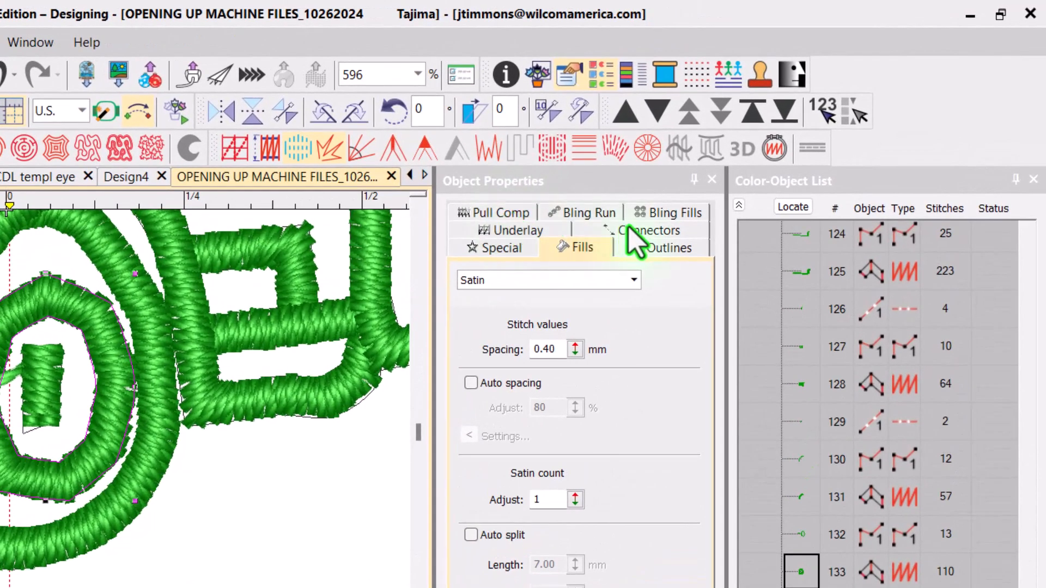
pyautogui.click(636, 232)
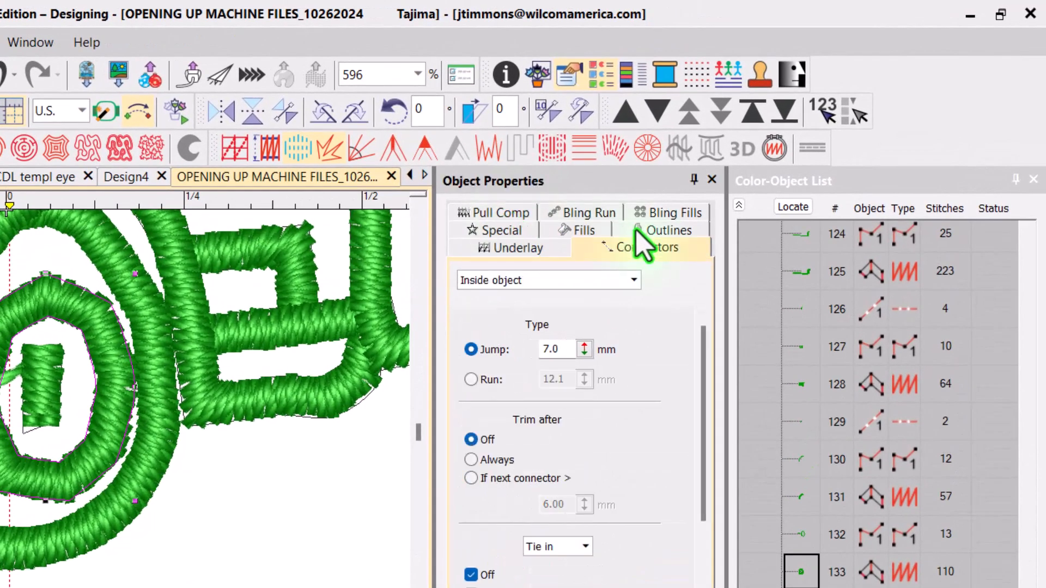
pyautogui.click(634, 281)
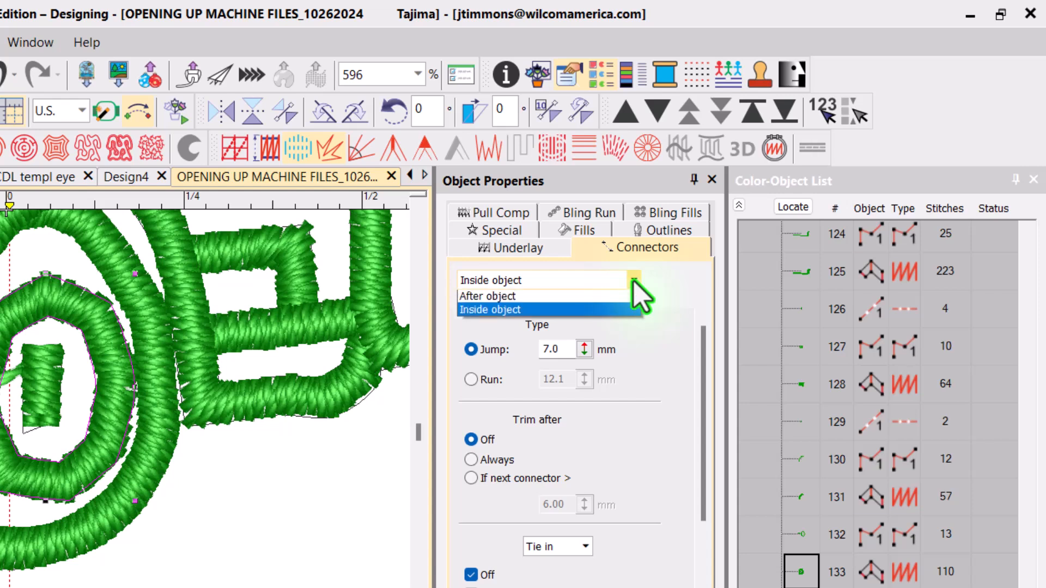
pyautogui.click(596, 299)
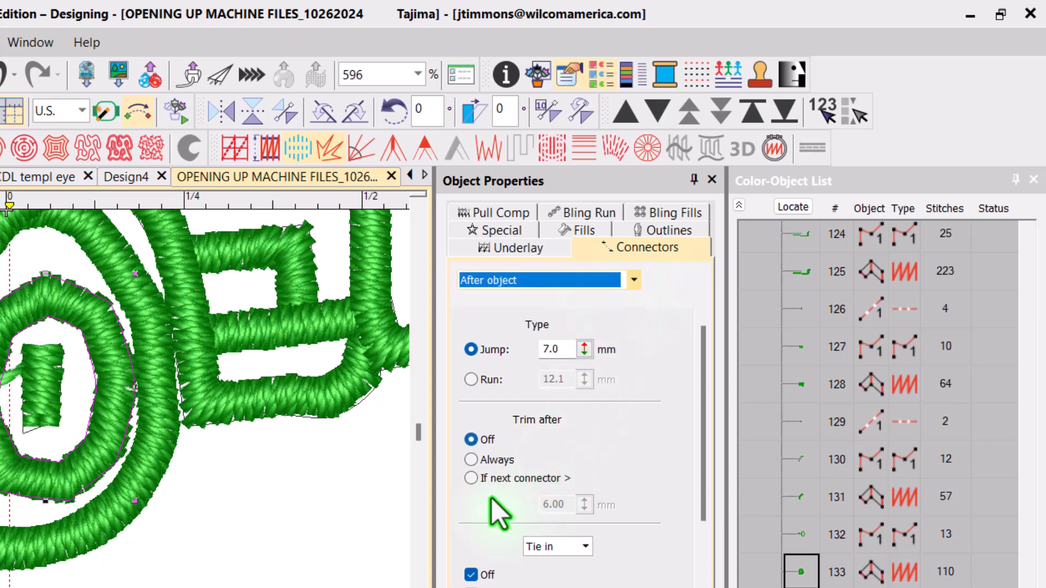
# Try Run connectors with a length of 3.8 mm after the two selected wheel objects
pyautogui.click(470, 381)
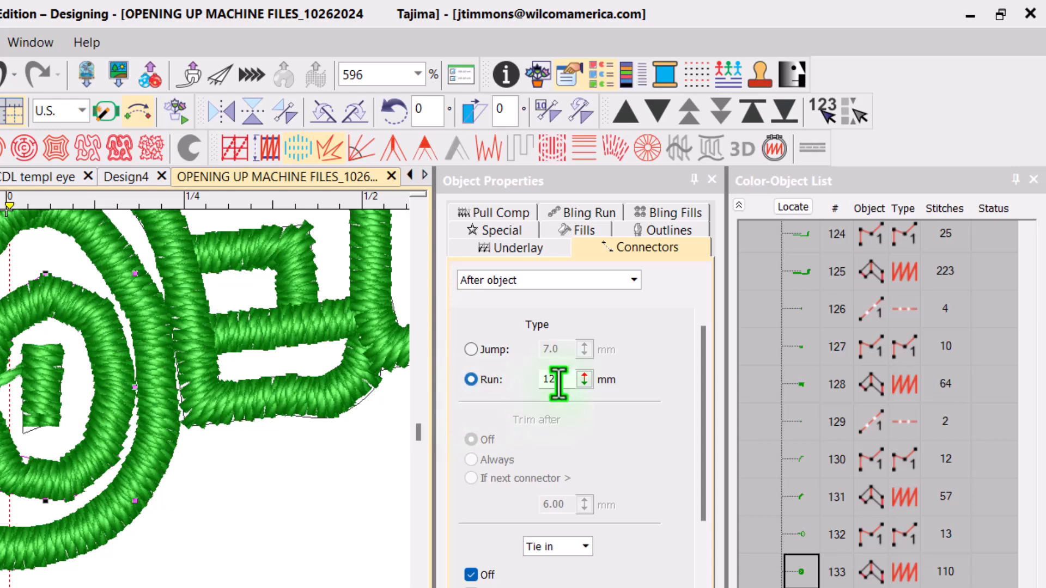
pyautogui.doubleClick(560, 379)
pyautogui.write('3.8')
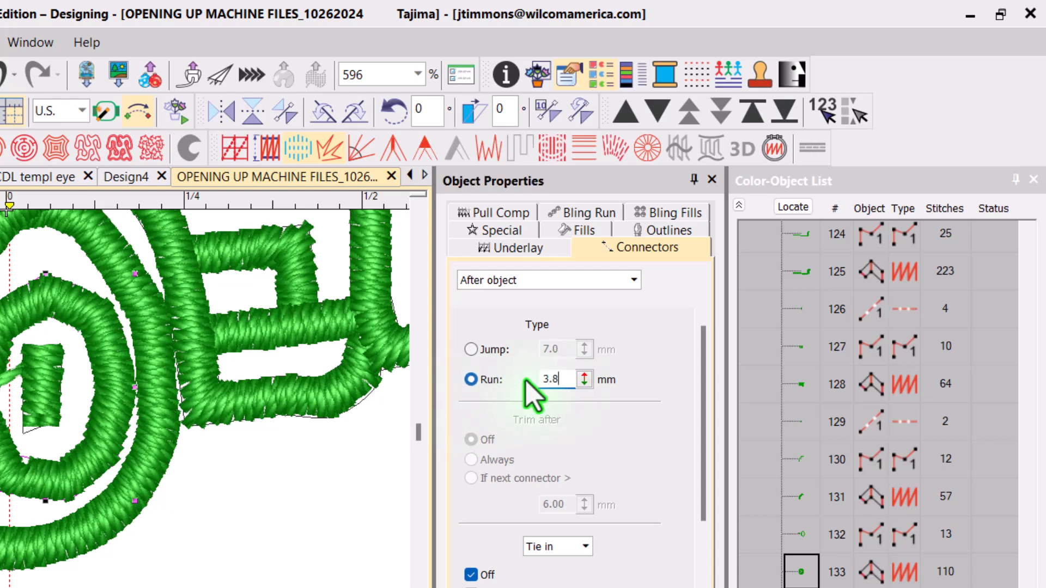
pyautogui.press('Return')
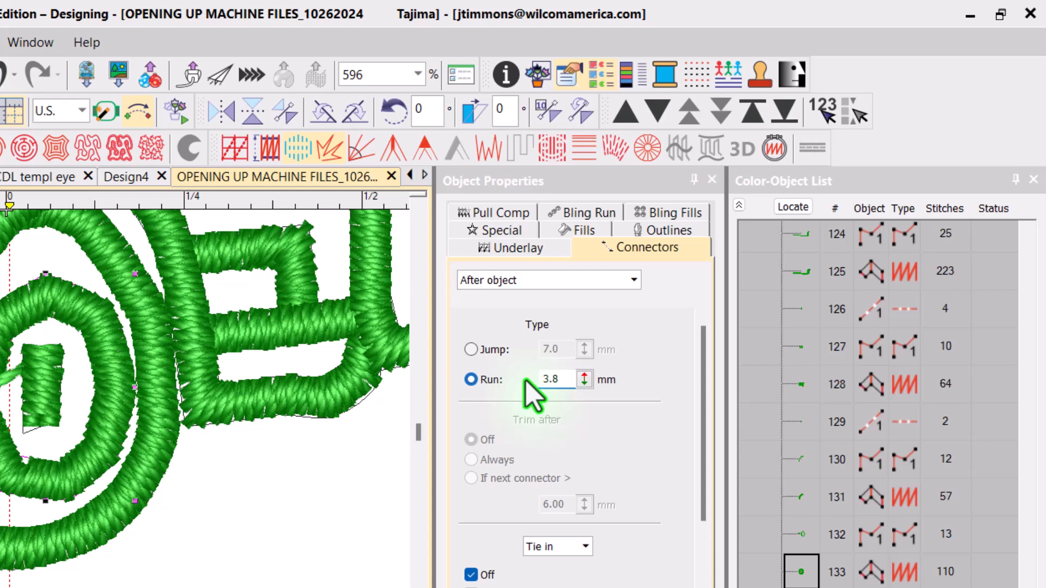
# Set the two wheel objects' connectors to Jump, trimming after if the next connector exceeds 2.00 mm, and deselect them
pyautogui.click(471, 349)
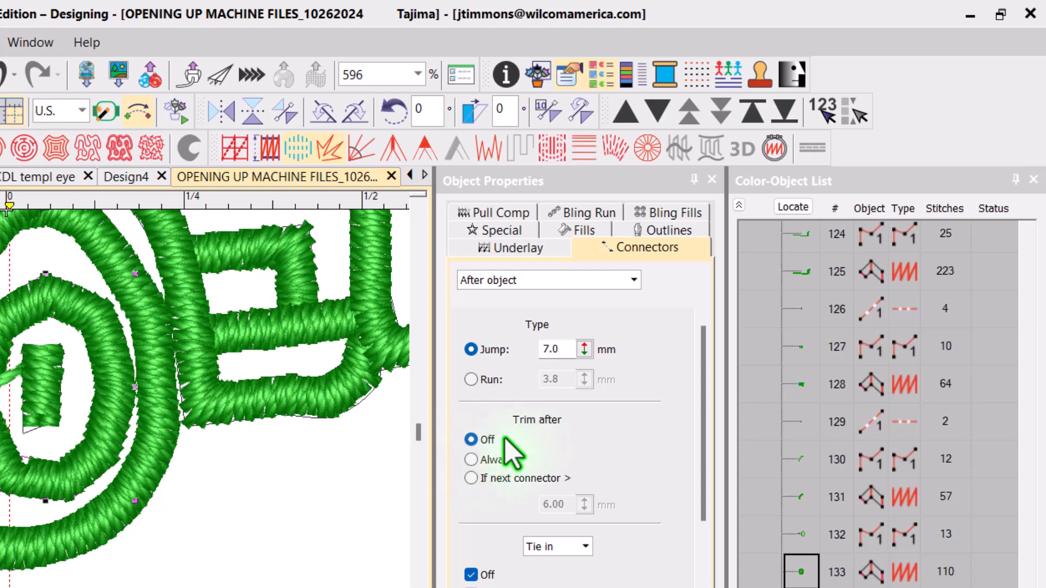
pyautogui.click(471, 478)
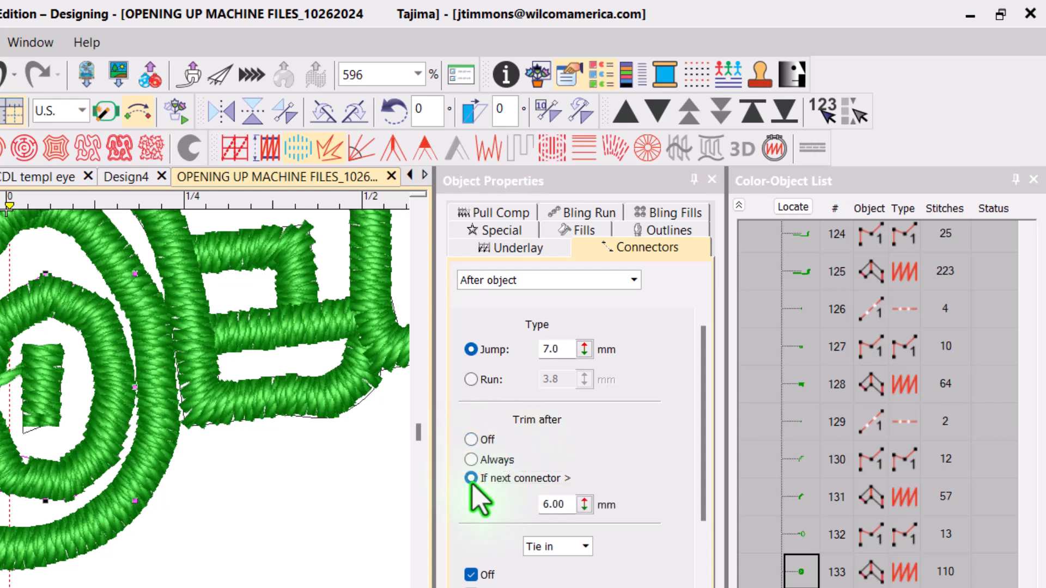
pyautogui.moveTo(550, 509); pyautogui.dragTo(527, 518)
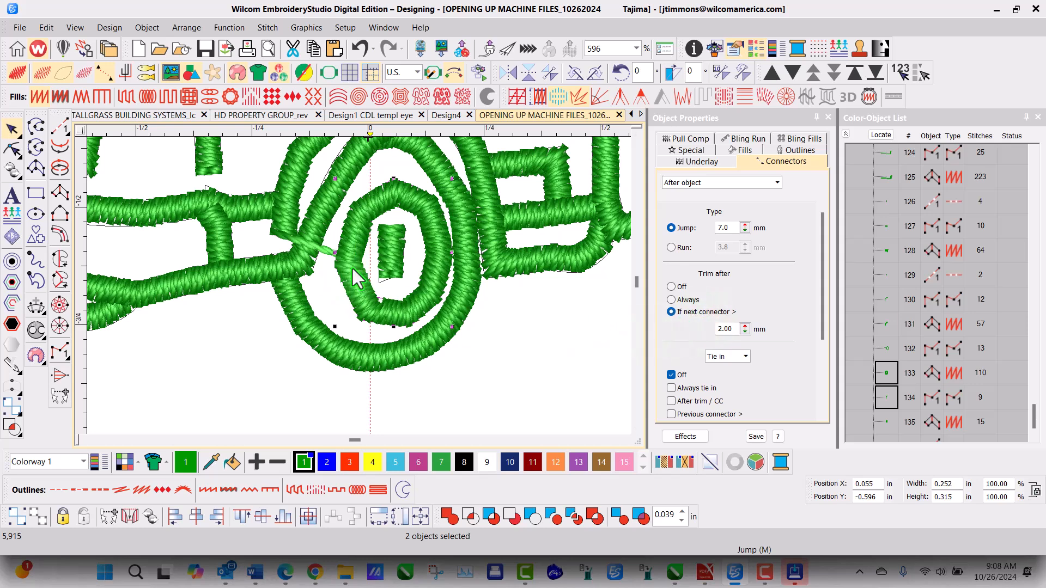
pyautogui.scroll(-3, 332, 254)
pyautogui.press('Escape')
# Select the entire fire truck and scale it proportionally to a width of 6.0 in
pyautogui.scroll(-4, 359, 286)
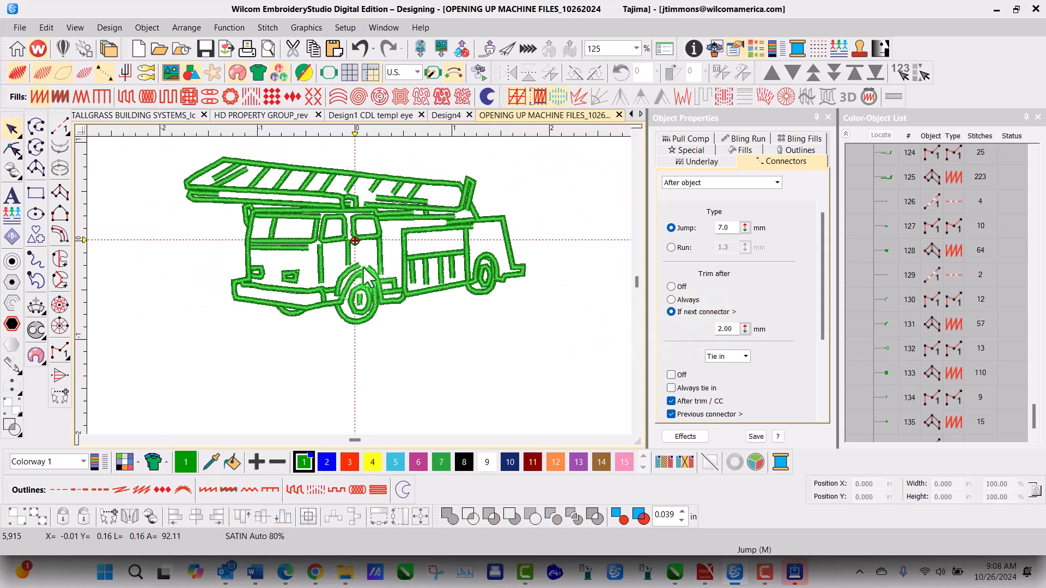
pyautogui.moveTo(136, 143); pyautogui.dragTo(563, 352)
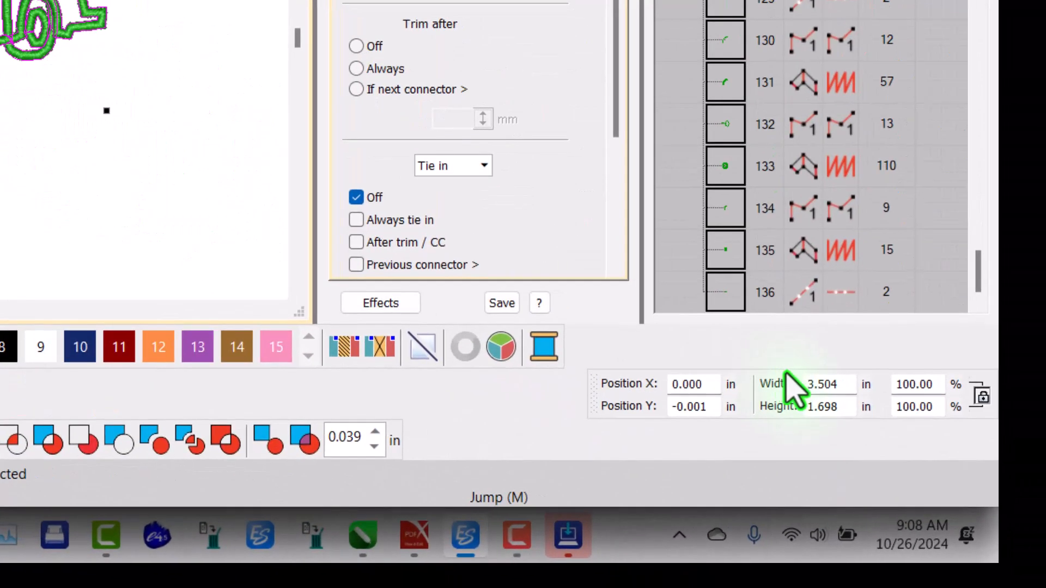
pyautogui.moveTo(835, 387); pyautogui.dragTo(742, 387)
pyautogui.write('6')
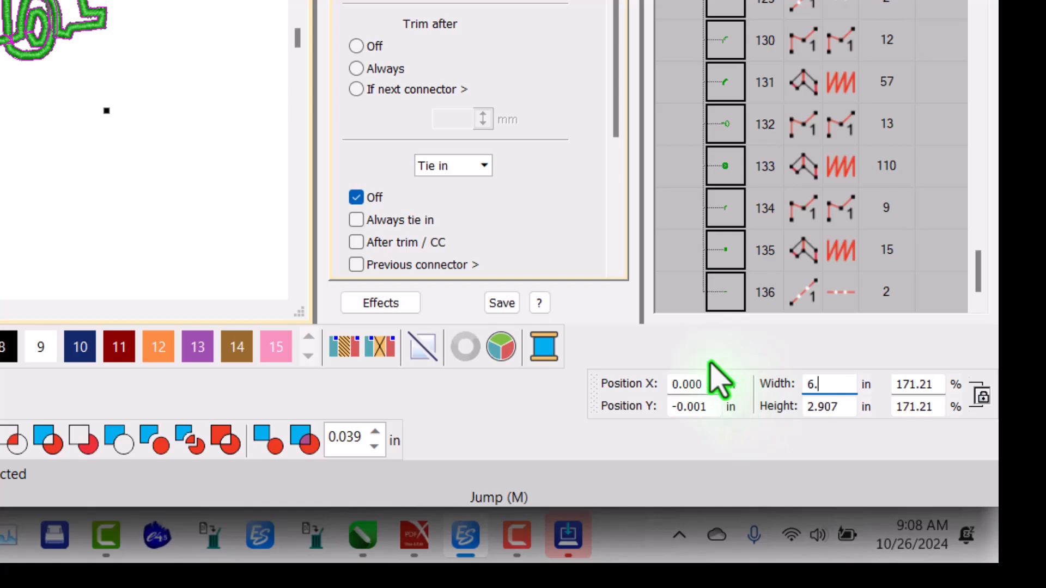
pyautogui.write('.0')
pyautogui.press('Return')
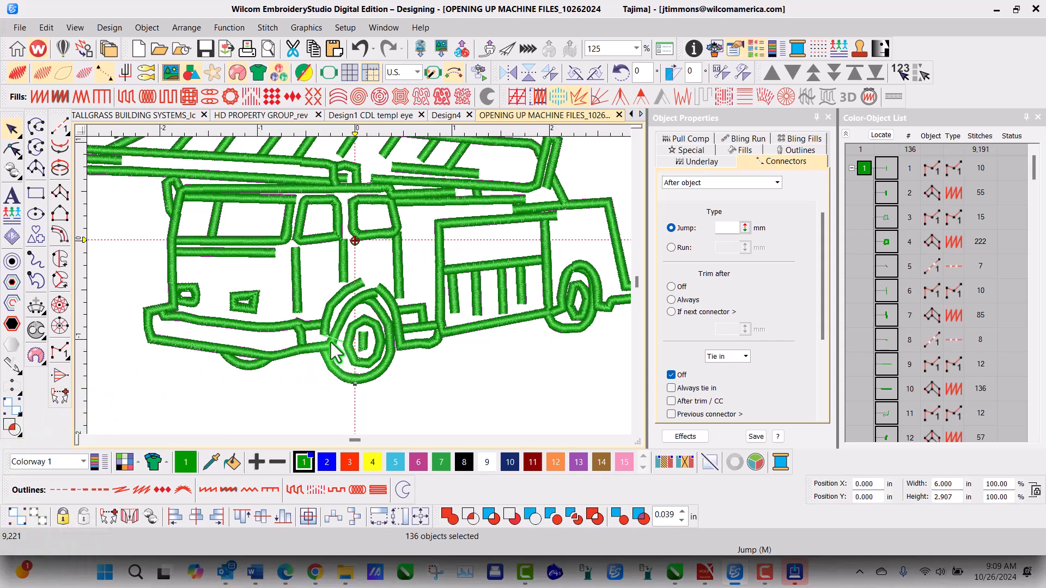
# Select the manual stitch object crossing into the front wheel, find it in the Color-Object List, and reshape its left end point onto the wheel's inner ring
pyautogui.scroll(4, 332, 343)
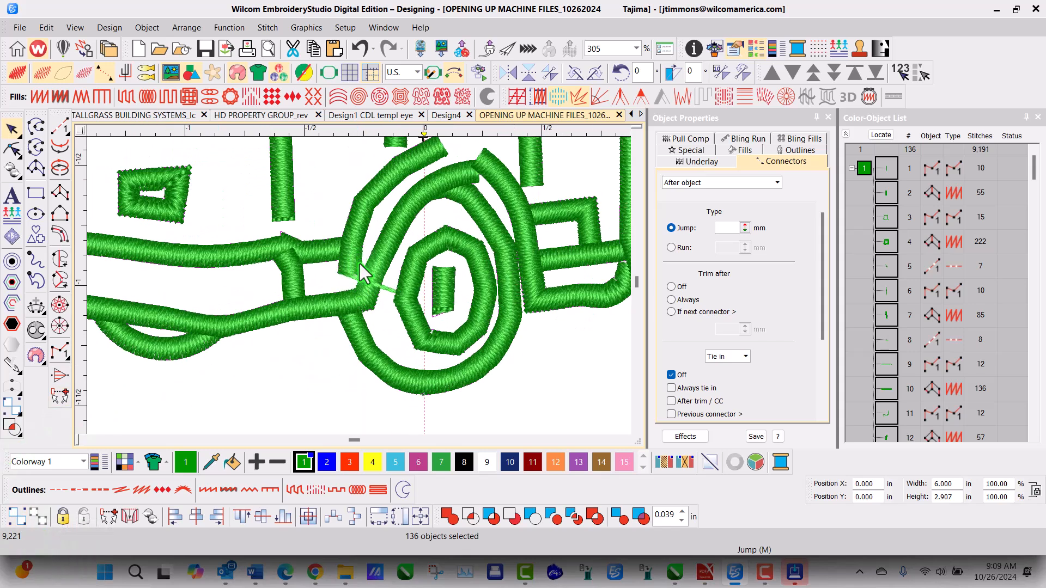
pyautogui.click(384, 290)
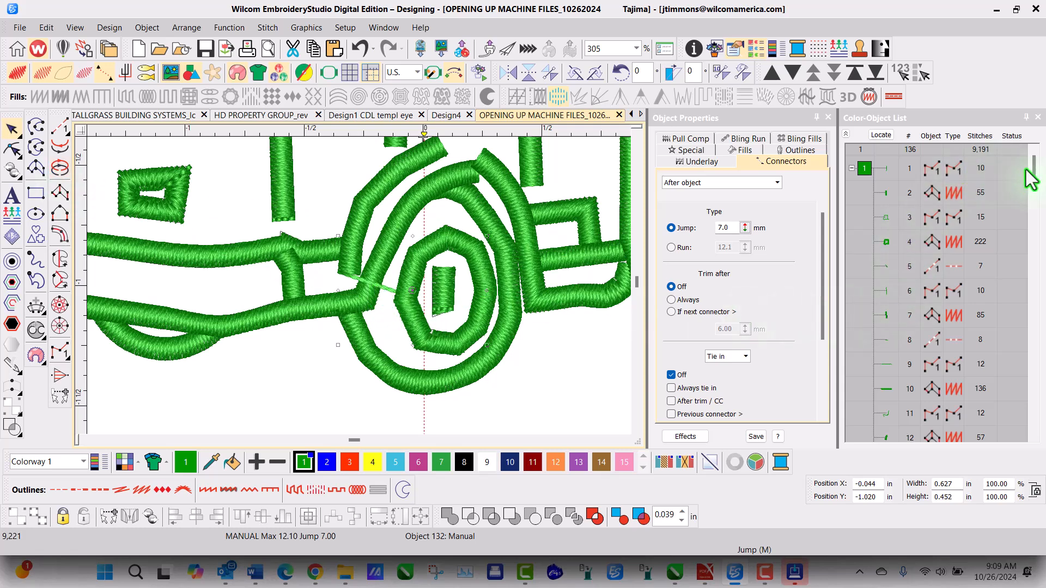
pyautogui.moveTo(1034, 171); pyautogui.dragTo(1022, 431)
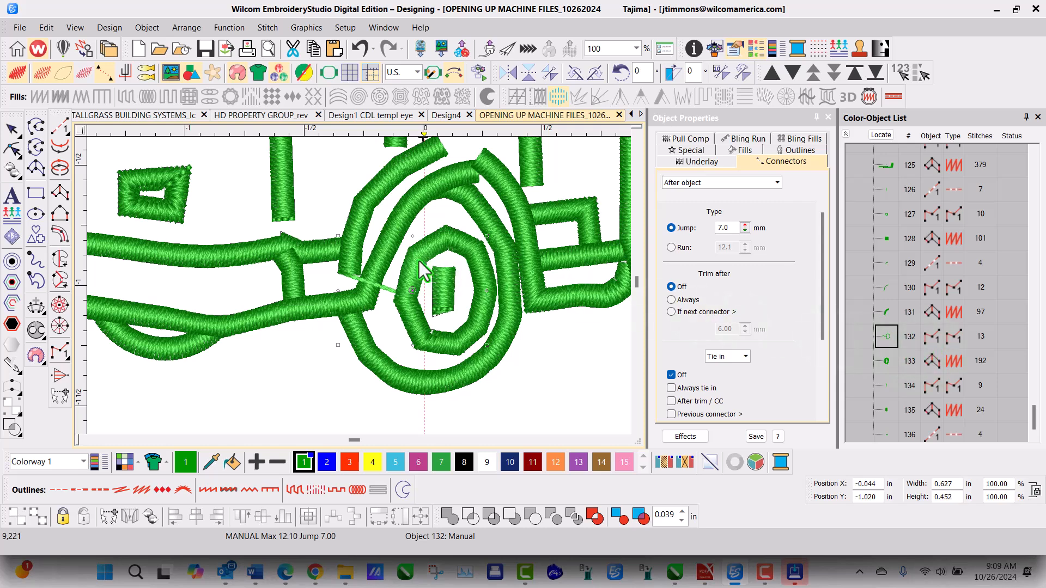
pyautogui.click(14, 150)
pyautogui.moveTo(338, 272); pyautogui.dragTo(407, 300)
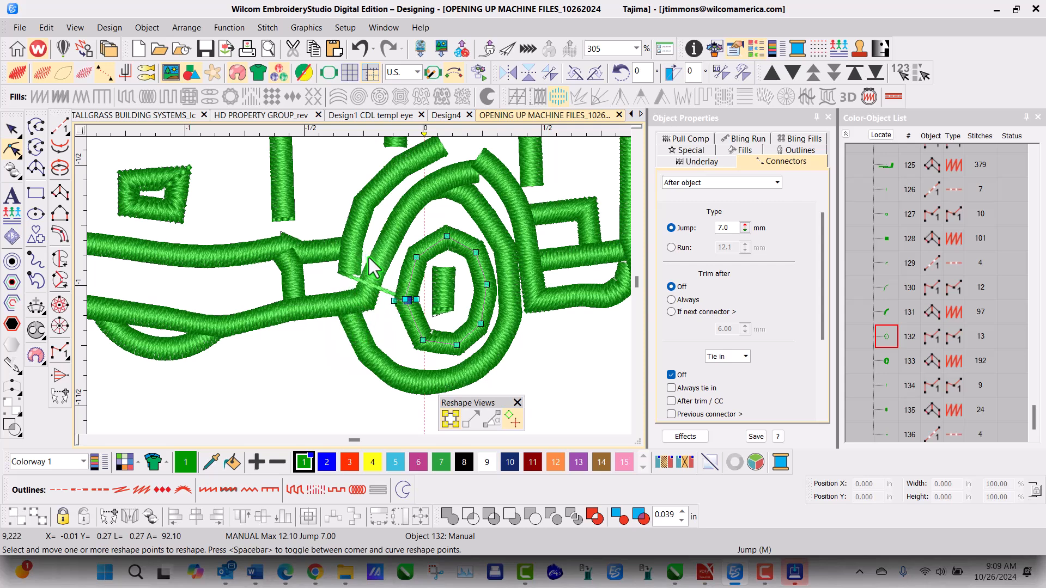
# Select the satin arc above the front wheel (object 131) and set its after-object connector to Run with a 3.1 mm length
pyautogui.click(887, 312)
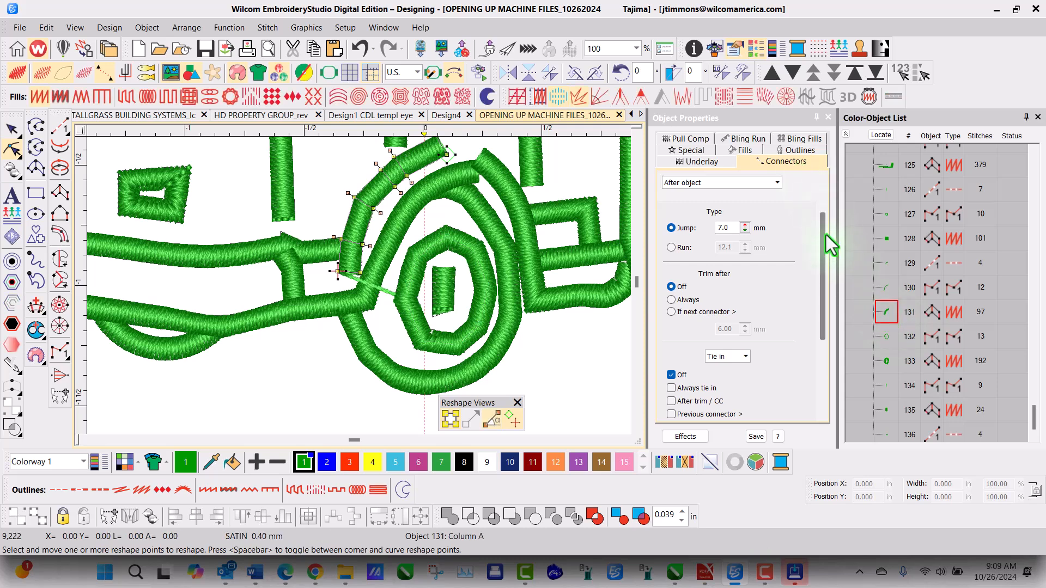
pyautogui.click(671, 248)
pyautogui.doubleClick(724, 247)
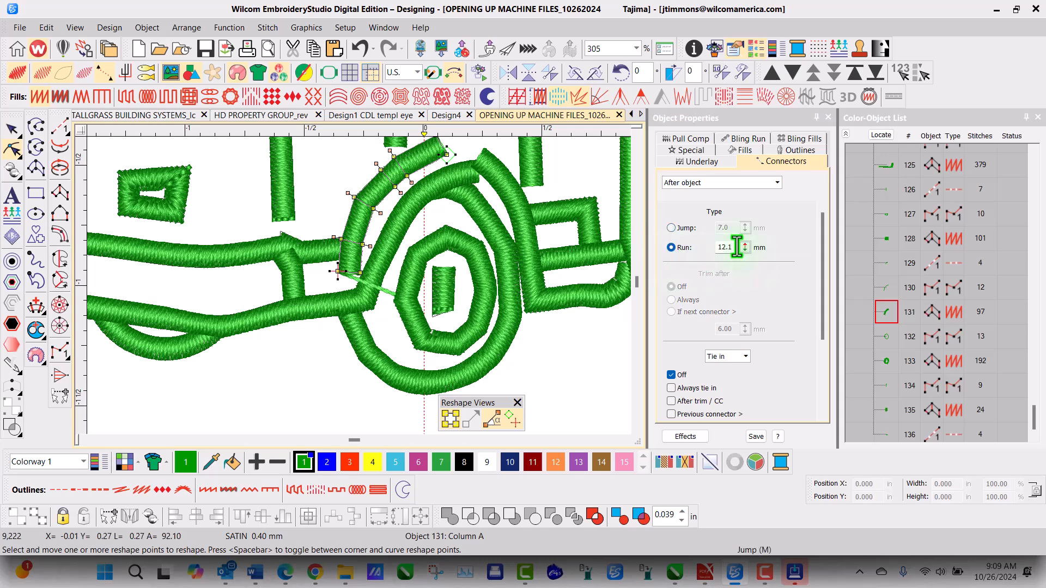
pyautogui.write('3.1')
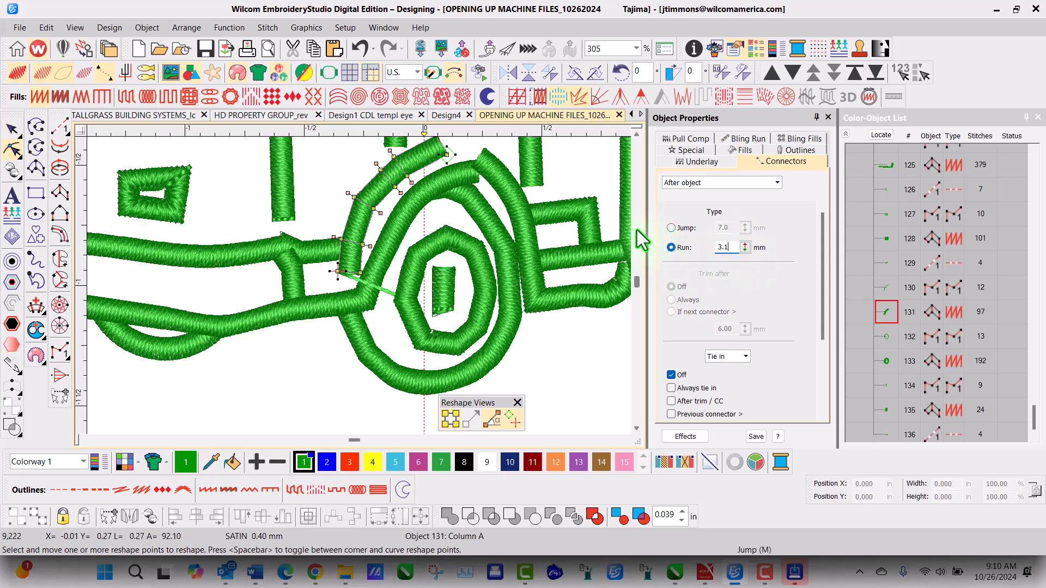
# Switch the satin arc's connector to Jump, trim after it if the next connector exceeds 6.00 mm, and end reshaping
pyautogui.click(672, 231)
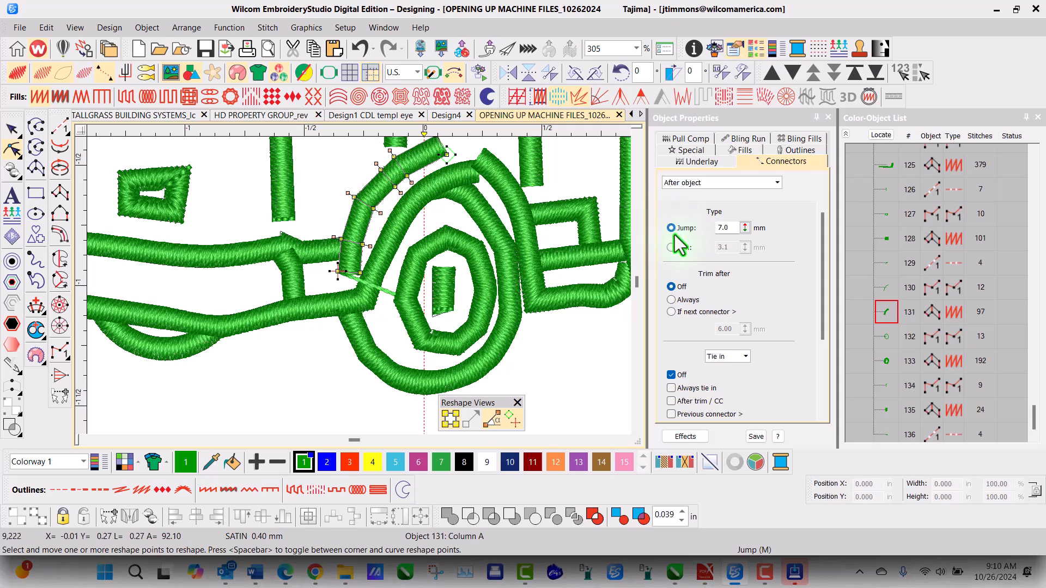
pyautogui.click(671, 312)
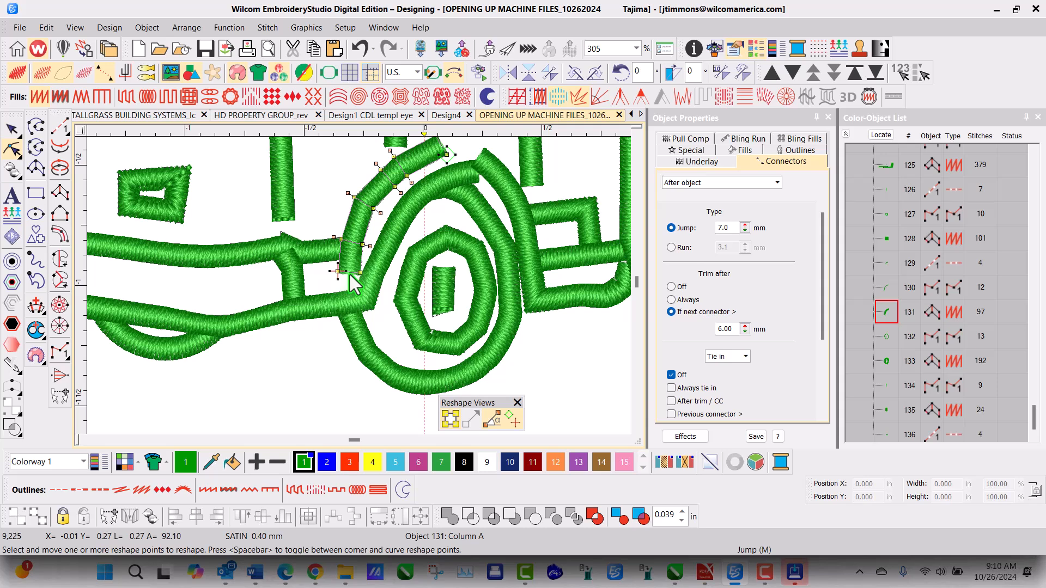
pyautogui.press('Escape')
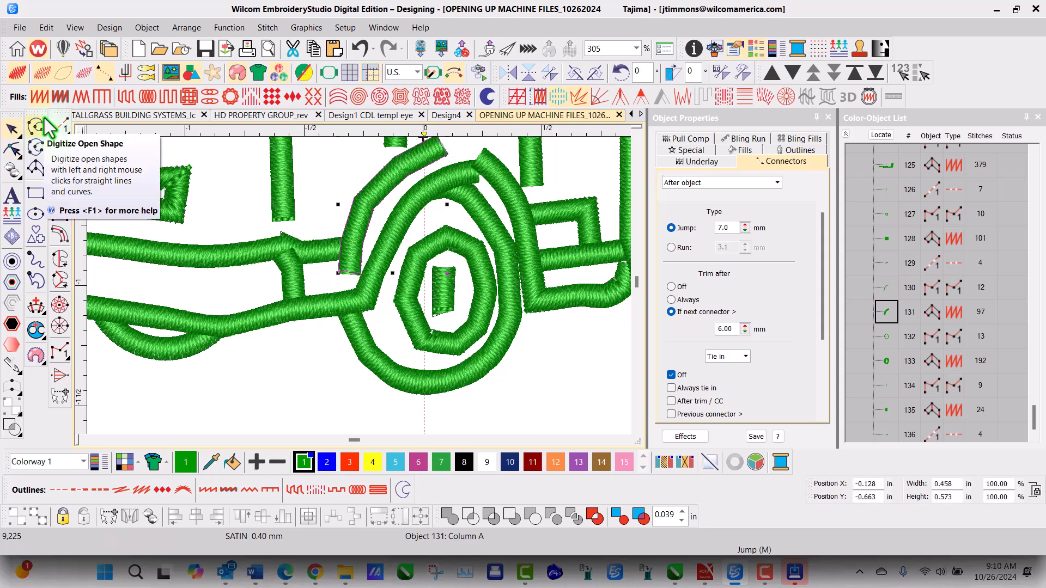